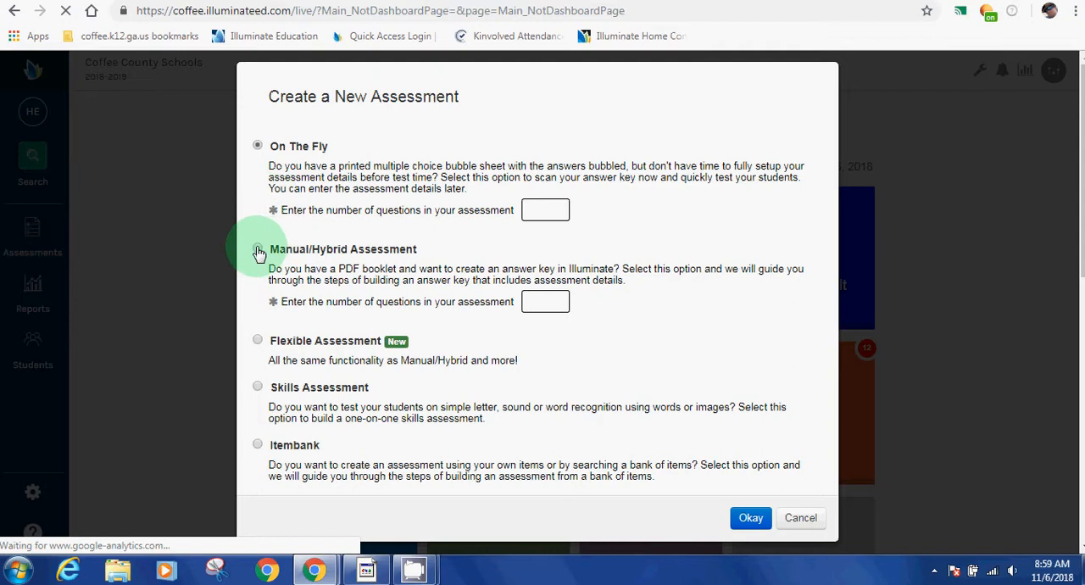
Step: Create a new Manual/Hybrid Assessment with 5 questions
{"action": "left_click", "coordinate": [258, 251]}
{"action": "left_click", "coordinate": [536, 307]}
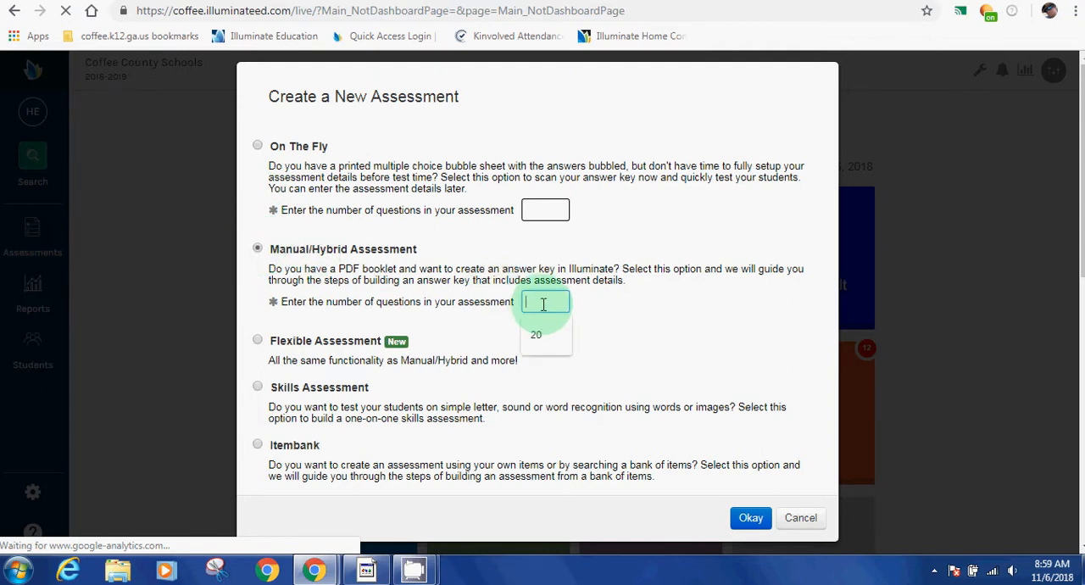
{"action": "type", "text": "5"}
{"action": "left_click", "coordinate": [751, 520]}
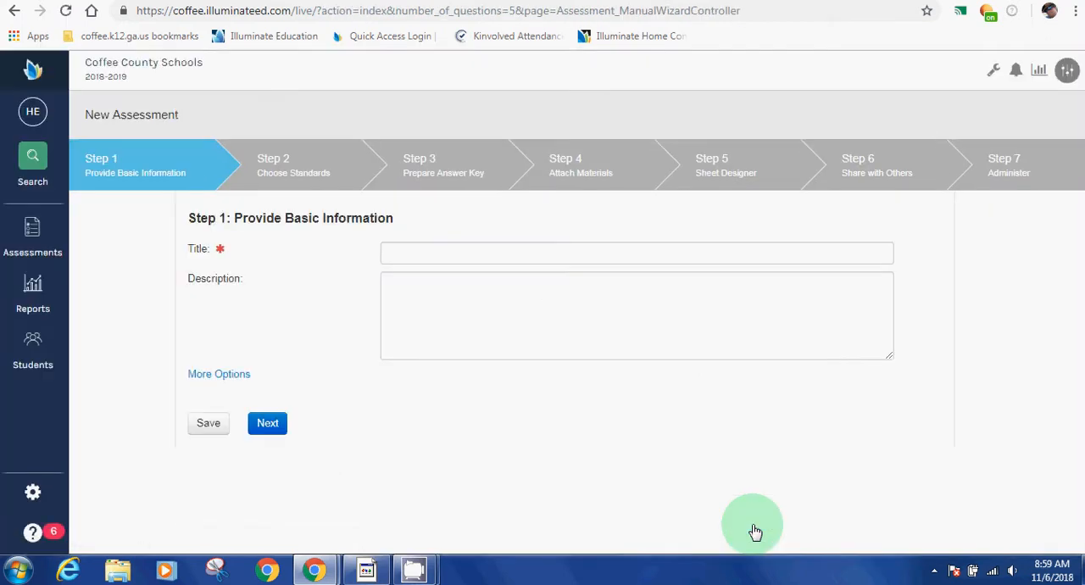
Step: Title the assessment "Sample 456" and enter the description "4 MC 1 CR"
{"action": "left_click", "coordinate": [497, 250]}
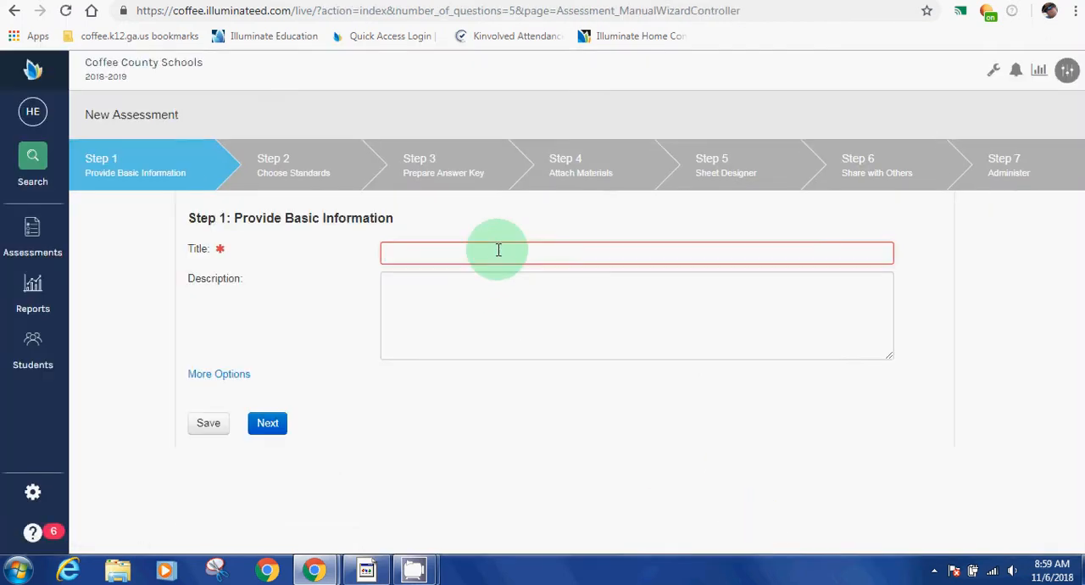
{"action": "type", "text": "Sample 456"}
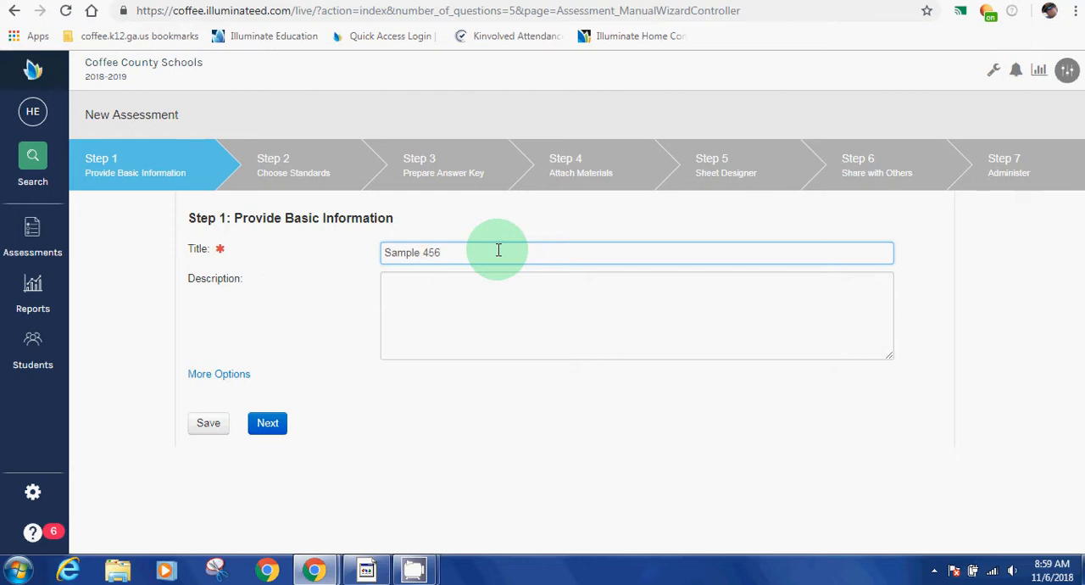
{"action": "left_click", "coordinate": [474, 303]}
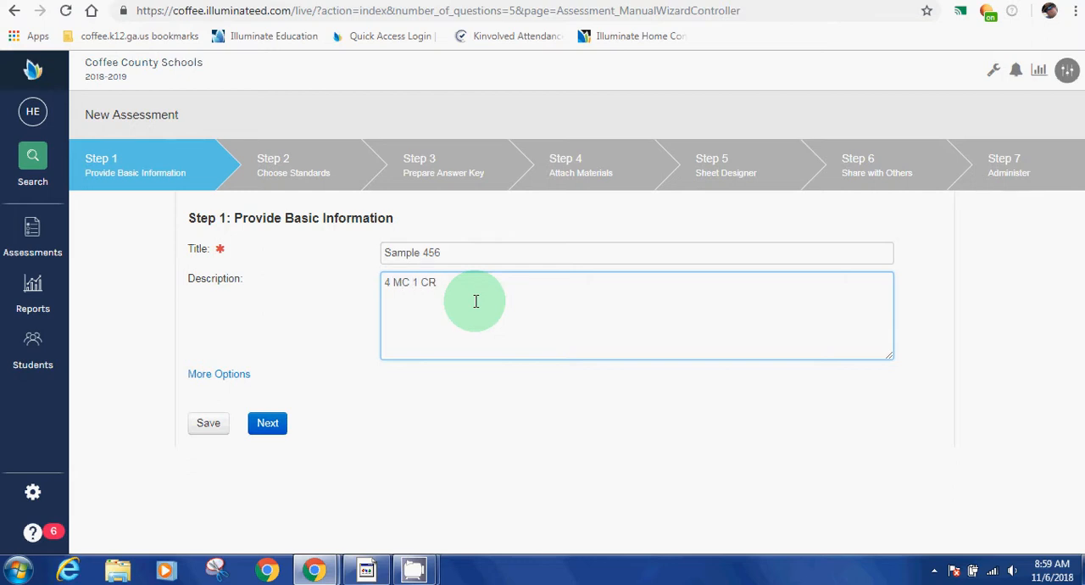
Step: Show the additional assessment options and set the subject to Mathematics and the scope to 1st Block
{"action": "left_click", "coordinate": [216, 375]}
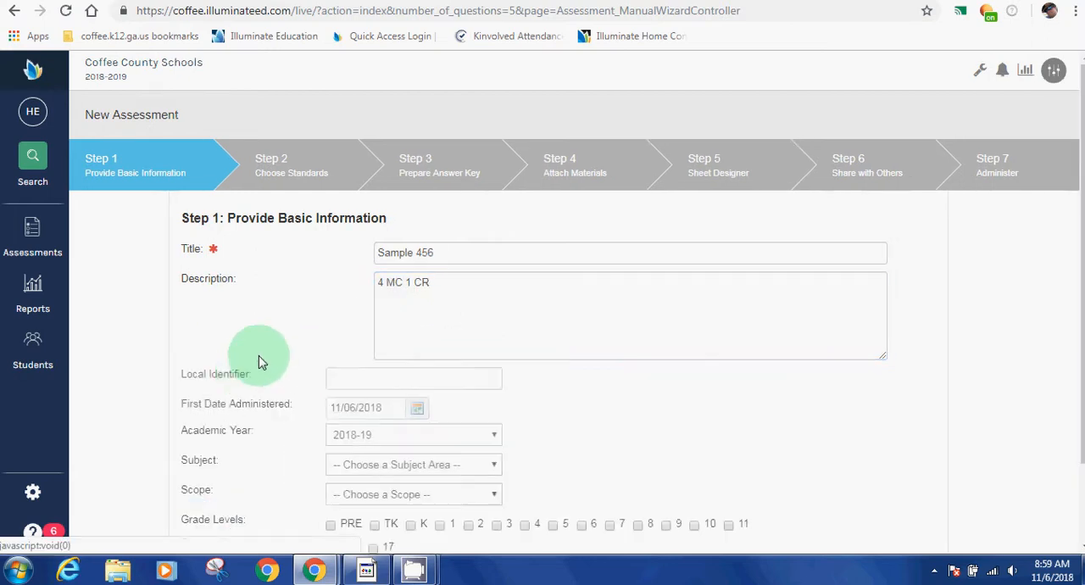
{"action": "scroll", "coordinate": [279, 356], "scroll_direction": "down", "scroll_amount": 1}
{"action": "scroll", "coordinate": [390, 343], "scroll_direction": "down", "scroll_amount": 1}
{"action": "left_click", "coordinate": [472, 343]}
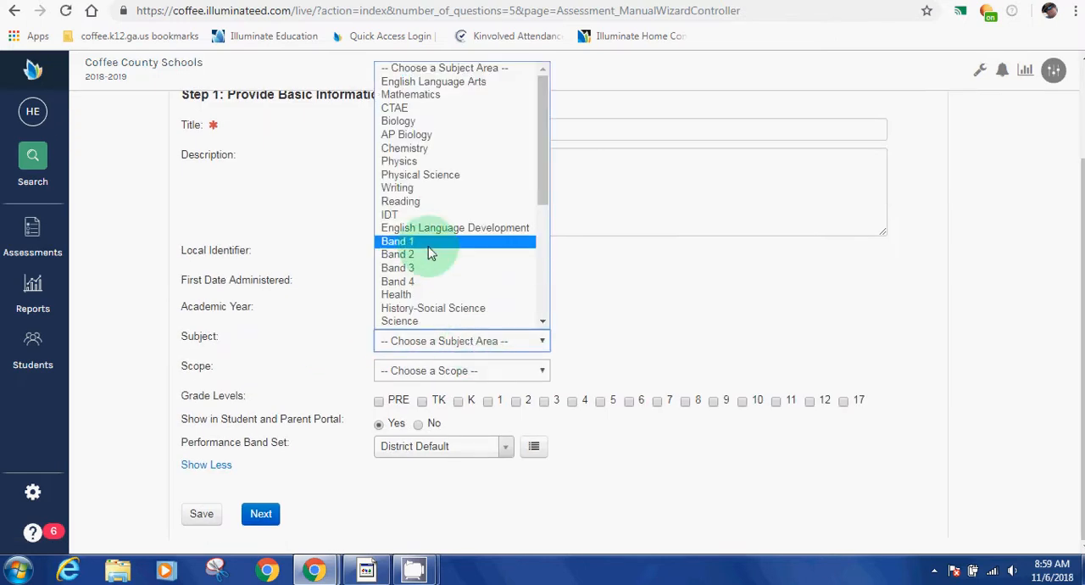
{"action": "left_click", "coordinate": [429, 95]}
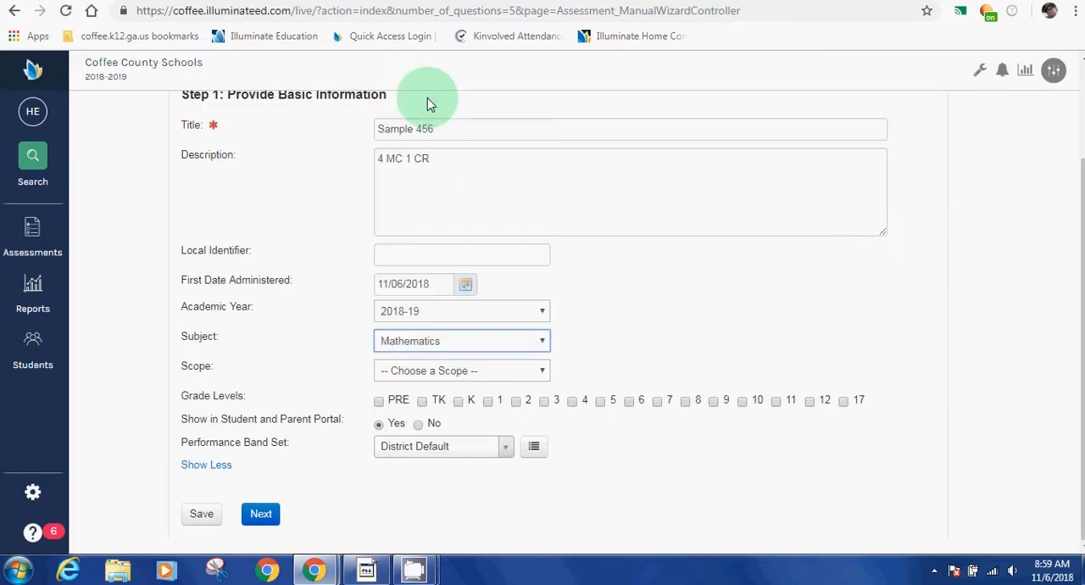
{"action": "left_click", "coordinate": [475, 375]}
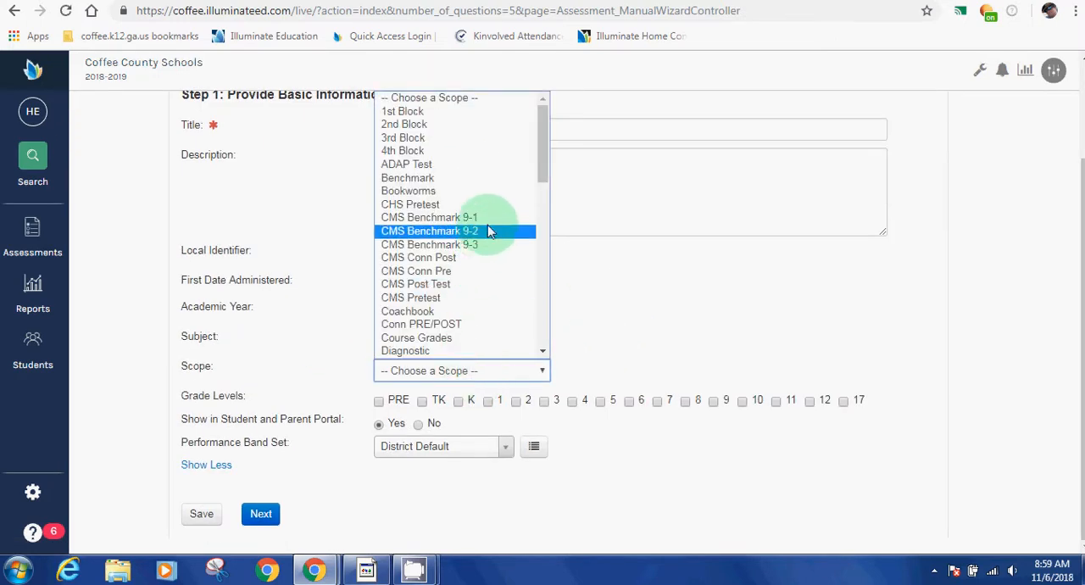
{"action": "left_click", "coordinate": [405, 111]}
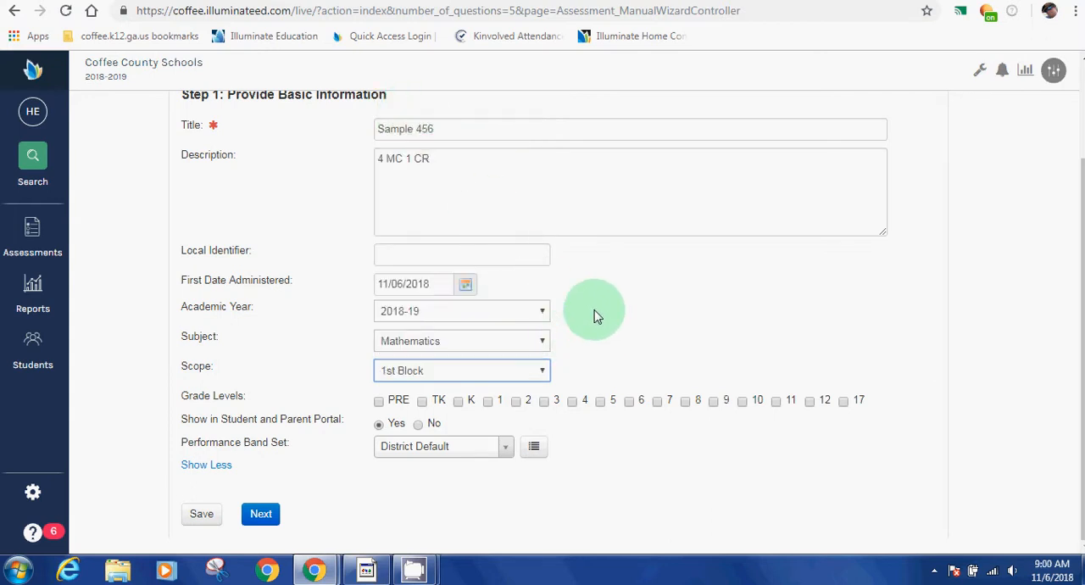
{"action": "left_click", "coordinate": [546, 373]}
{"action": "left_click_drag", "start_coordinate": [547, 160], "coordinate": [534, 323]}
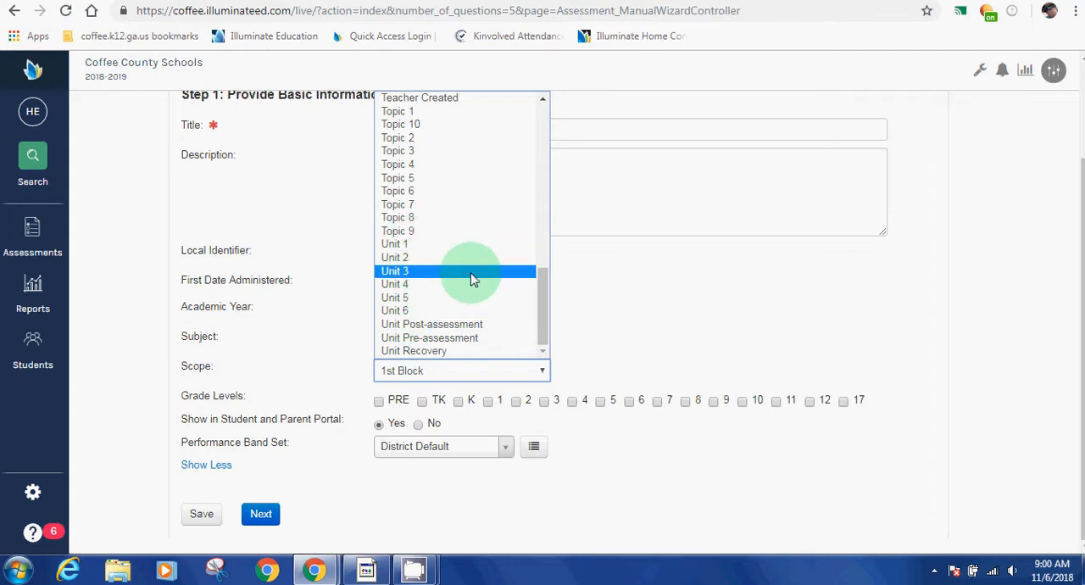
{"action": "left_click_drag", "start_coordinate": [543, 308], "coordinate": [547, 151]}
{"action": "left_click", "coordinate": [593, 375]}
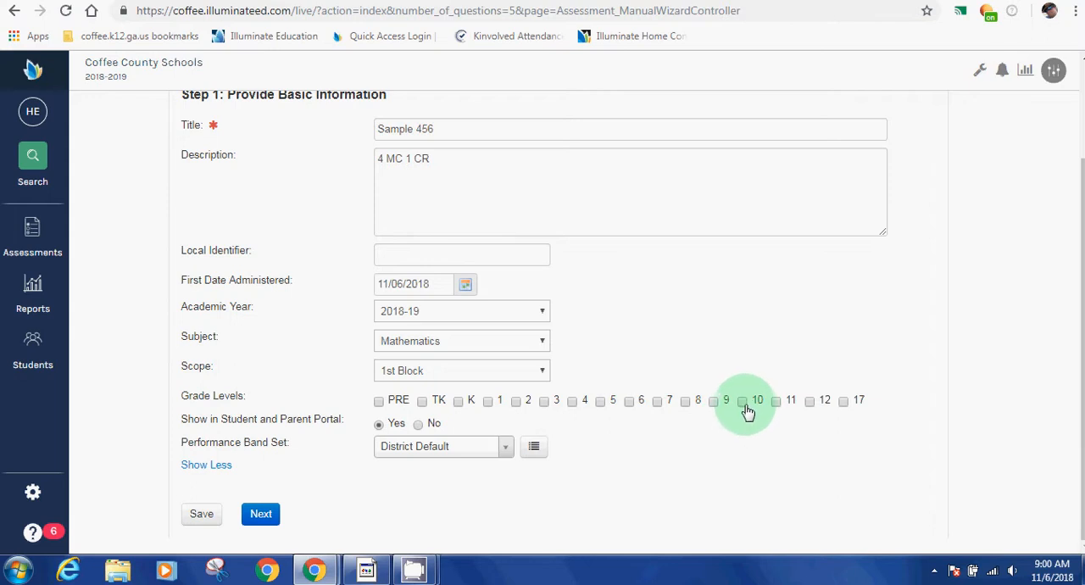
Step: Assign the assessment to grade levels 10 and 11 and continue to choosing standards
{"action": "left_click", "coordinate": [775, 402]}
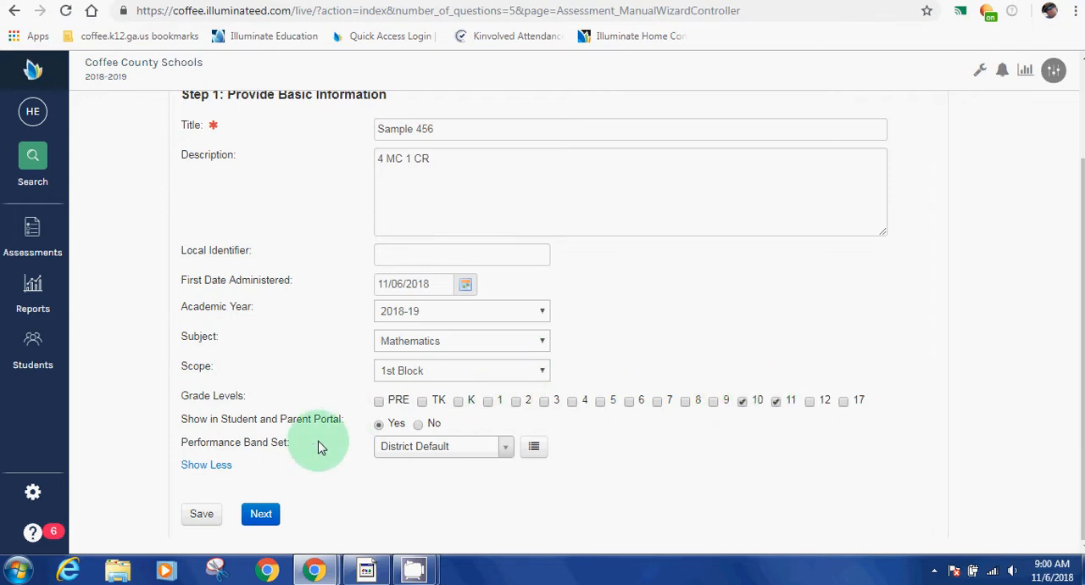
{"action": "left_click", "coordinate": [258, 514]}
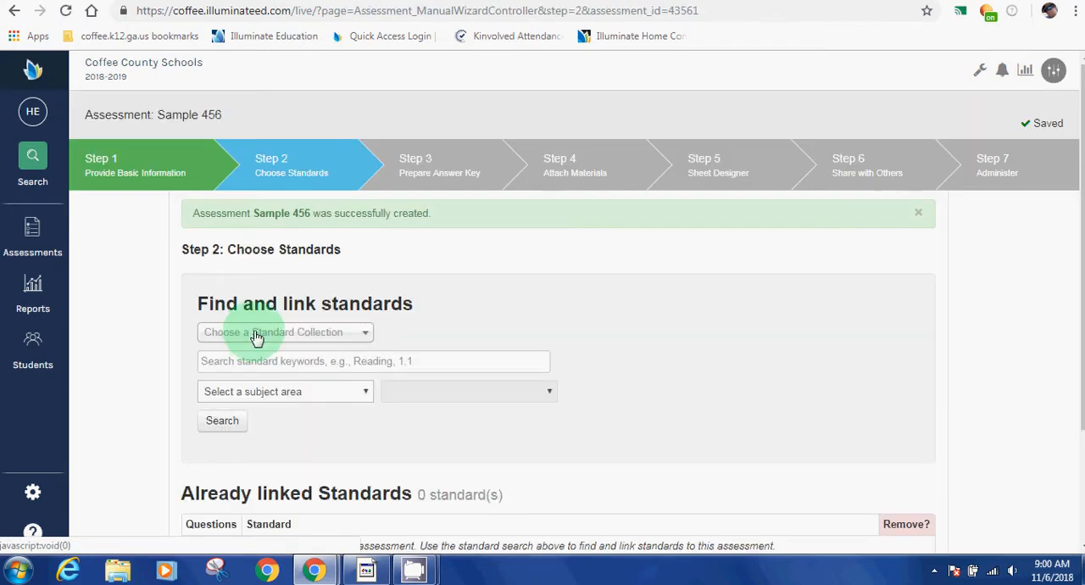
Step: Search the Standards of Excellence for the subject area Mathematics (2018) at the Geometry level
{"action": "scroll", "coordinate": [439, 273], "scroll_direction": "down", "scroll_amount": 1}
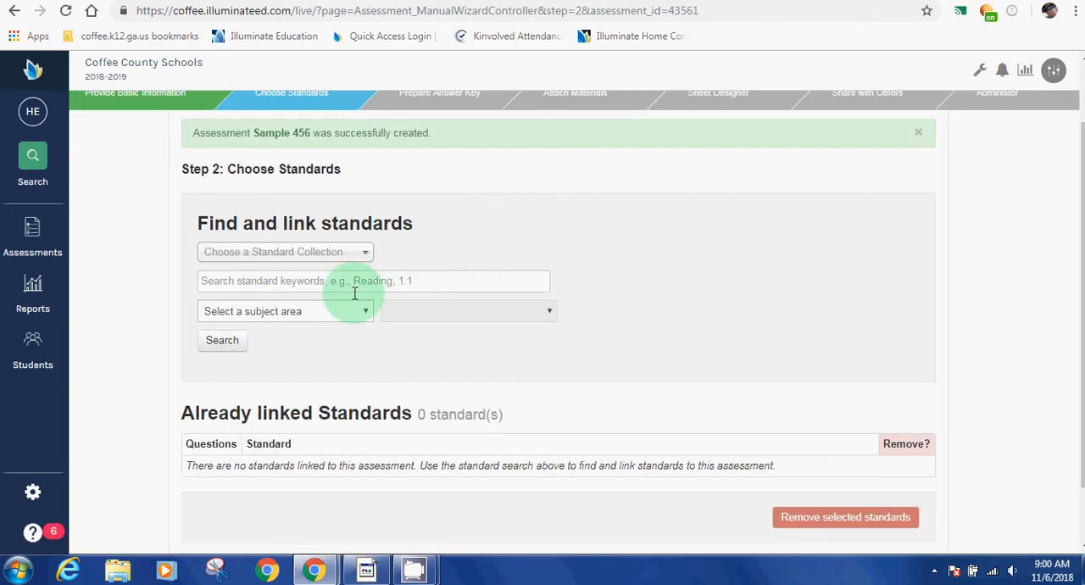
{"action": "left_click", "coordinate": [352, 319]}
{"action": "scroll", "coordinate": [310, 223], "scroll_direction": "down", "scroll_amount": 5}
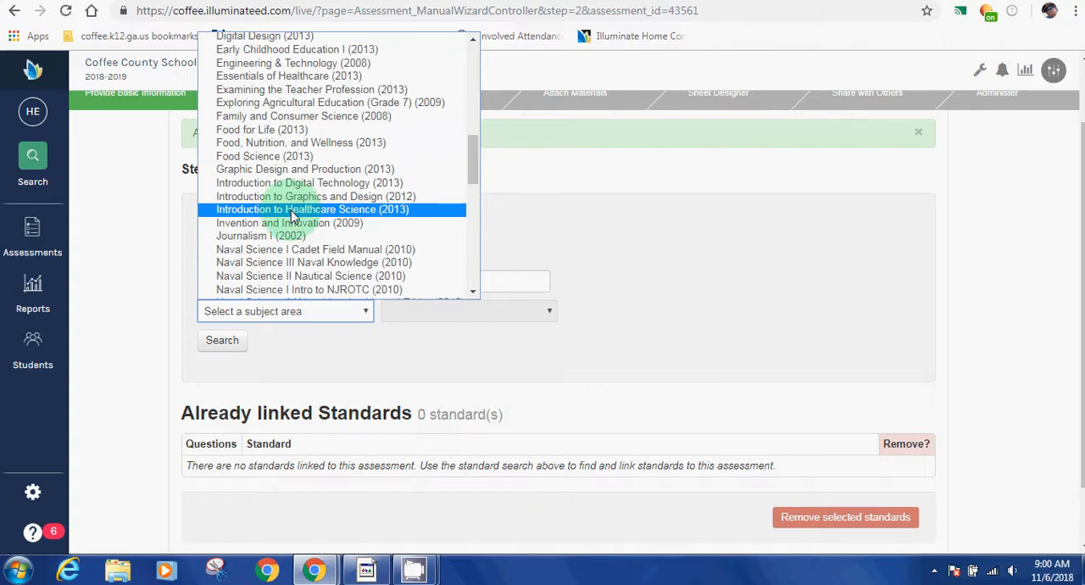
{"action": "scroll", "coordinate": [291, 209], "scroll_direction": "down", "scroll_amount": 6}
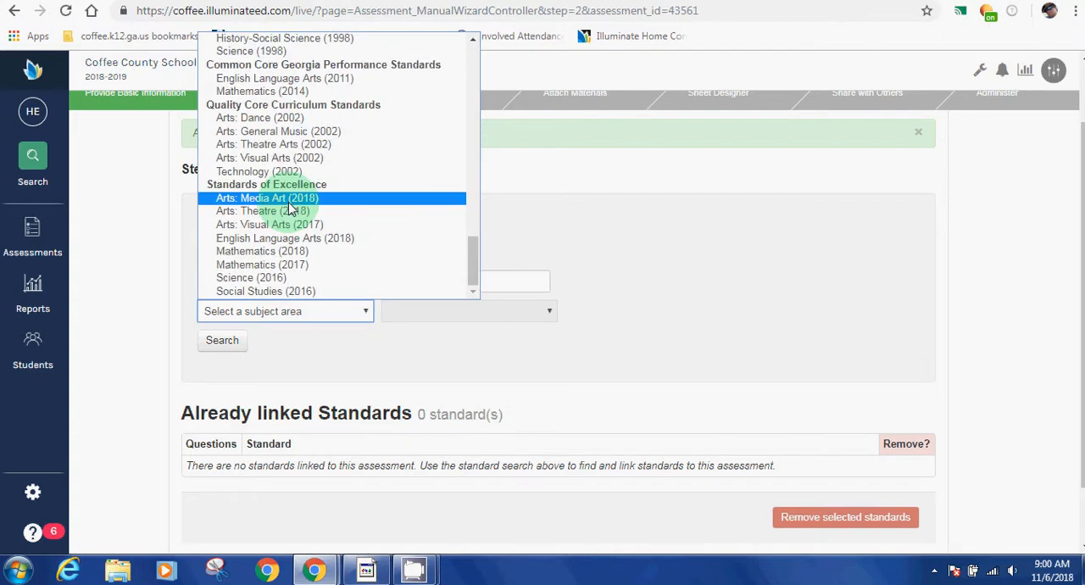
{"action": "left_click", "coordinate": [266, 251]}
{"action": "left_click", "coordinate": [424, 311]}
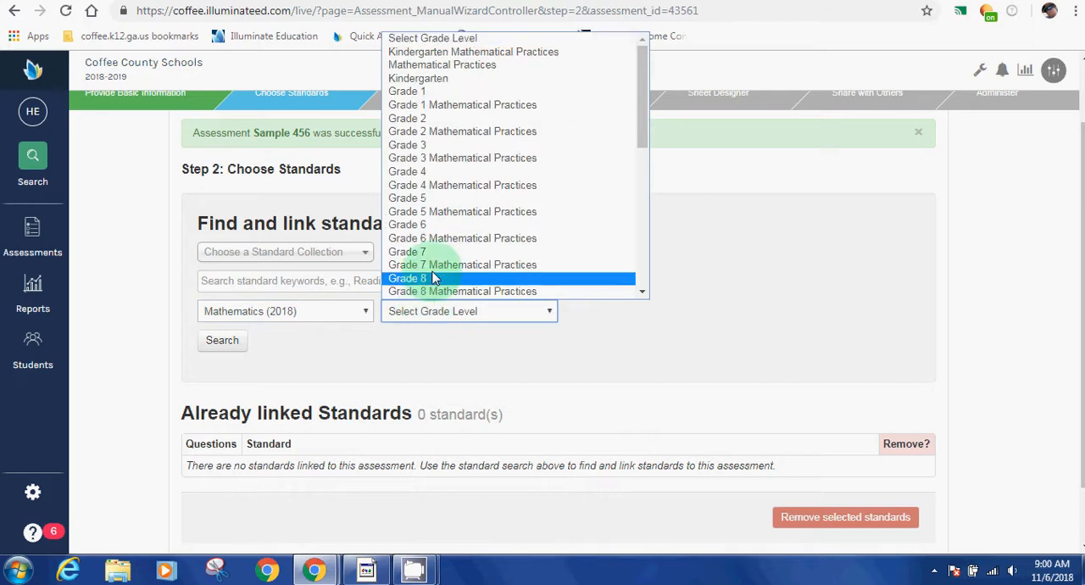
{"action": "scroll", "coordinate": [424, 263], "scroll_direction": "down", "scroll_amount": 5}
{"action": "left_click", "coordinate": [412, 212]}
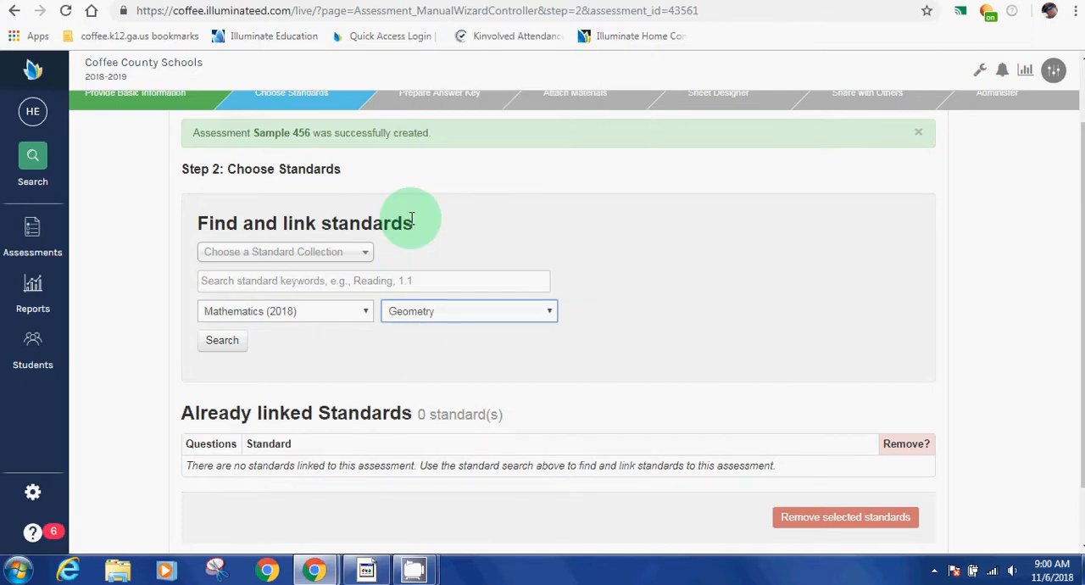
{"action": "left_click", "coordinate": [216, 340]}
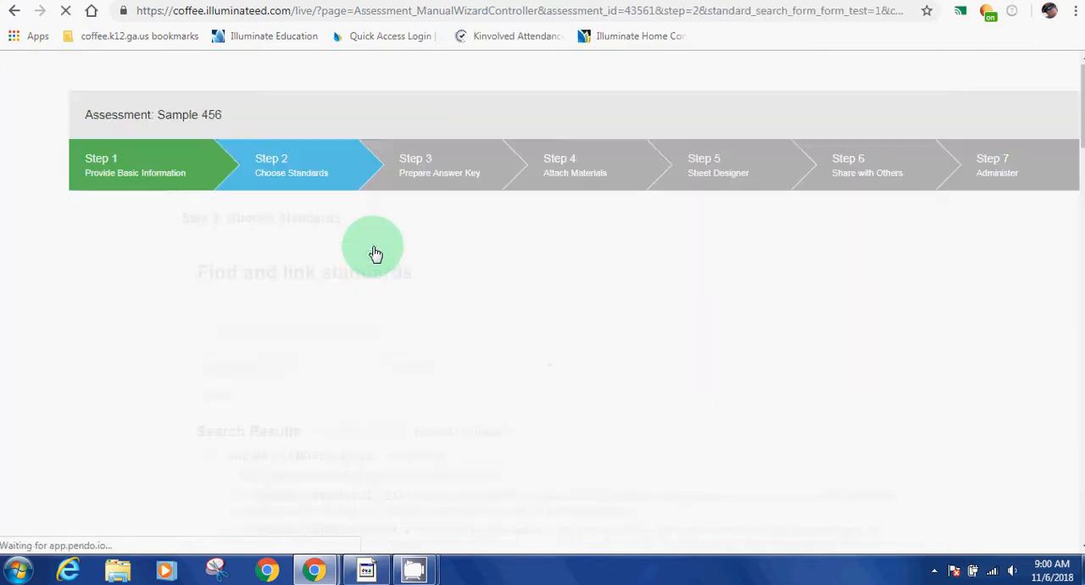
{"action": "scroll", "coordinate": [339, 271], "scroll_direction": "down", "scroll_amount": 3}
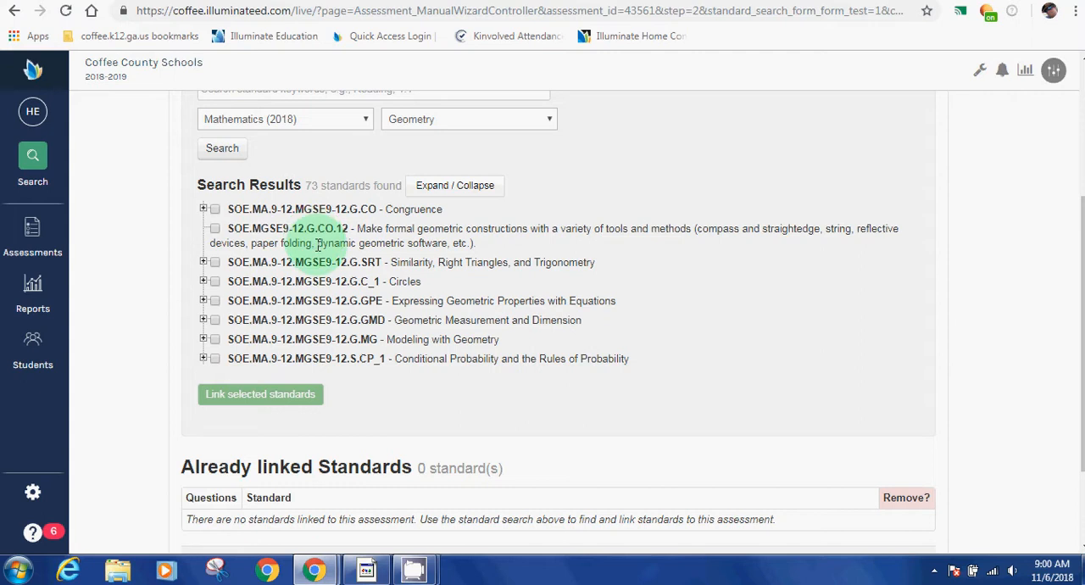
Step: Link standards MGSE9-12.G.SRT.1, G.SRT.1a and G.SRT.1b from the similarity transformations group to the assessment and continue to the answer key
{"action": "left_click", "coordinate": [203, 263]}
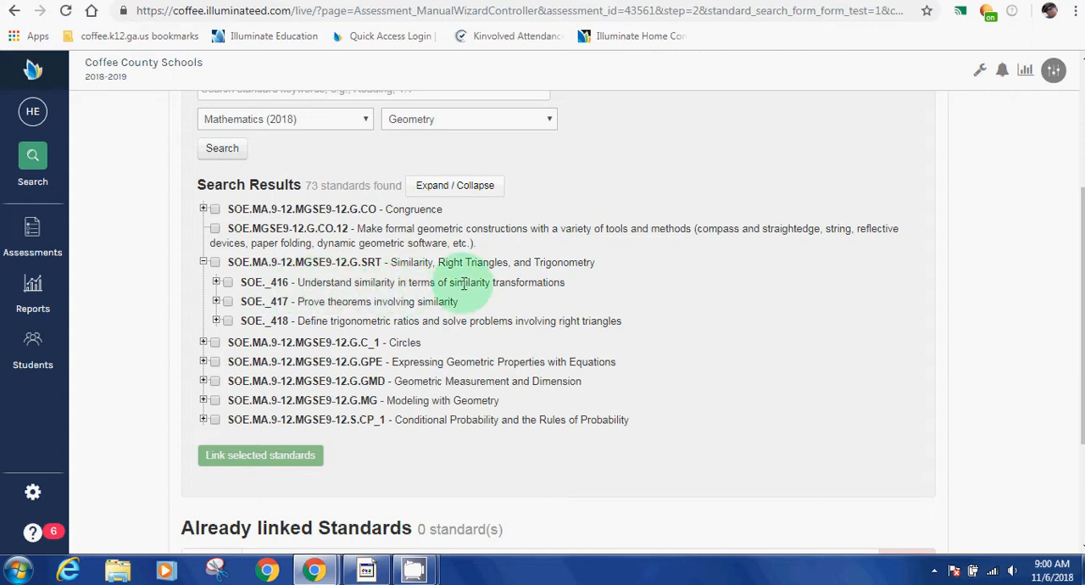
{"action": "left_click", "coordinate": [216, 283]}
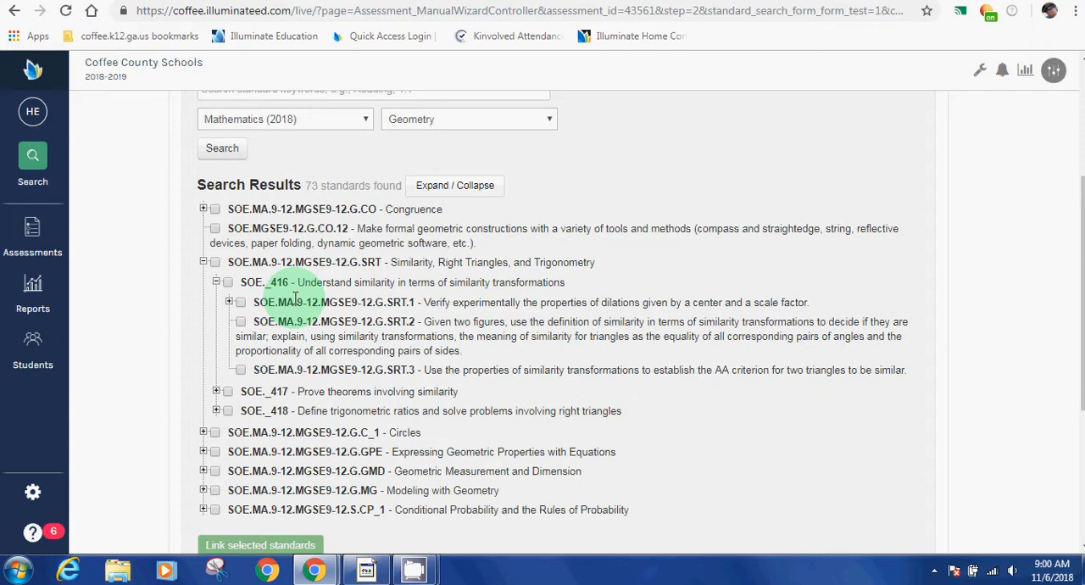
{"action": "left_click", "coordinate": [228, 302]}
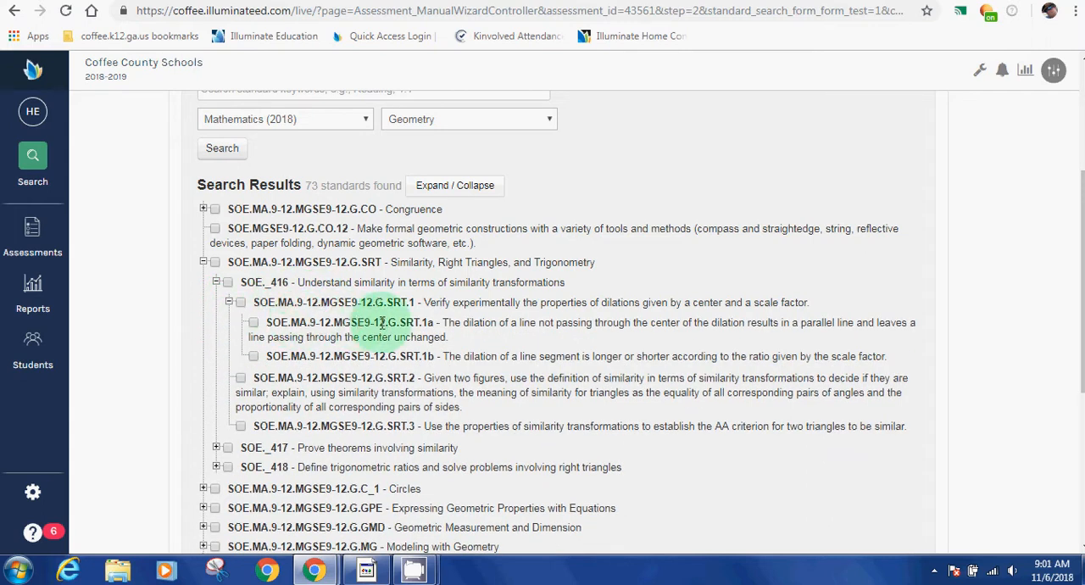
{"action": "left_click", "coordinate": [253, 326]}
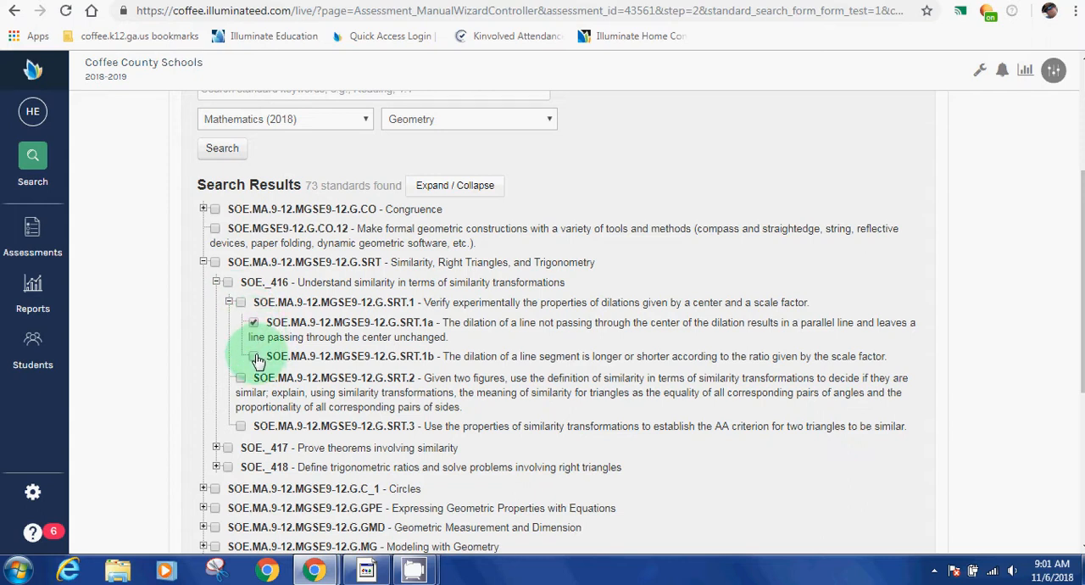
{"action": "left_click", "coordinate": [255, 356]}
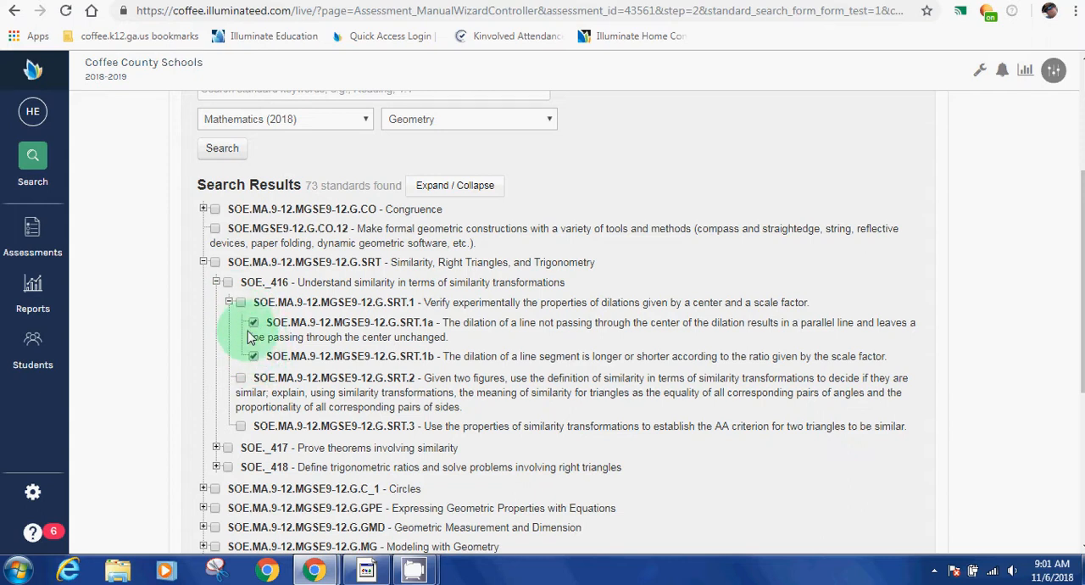
{"action": "left_click", "coordinate": [241, 303]}
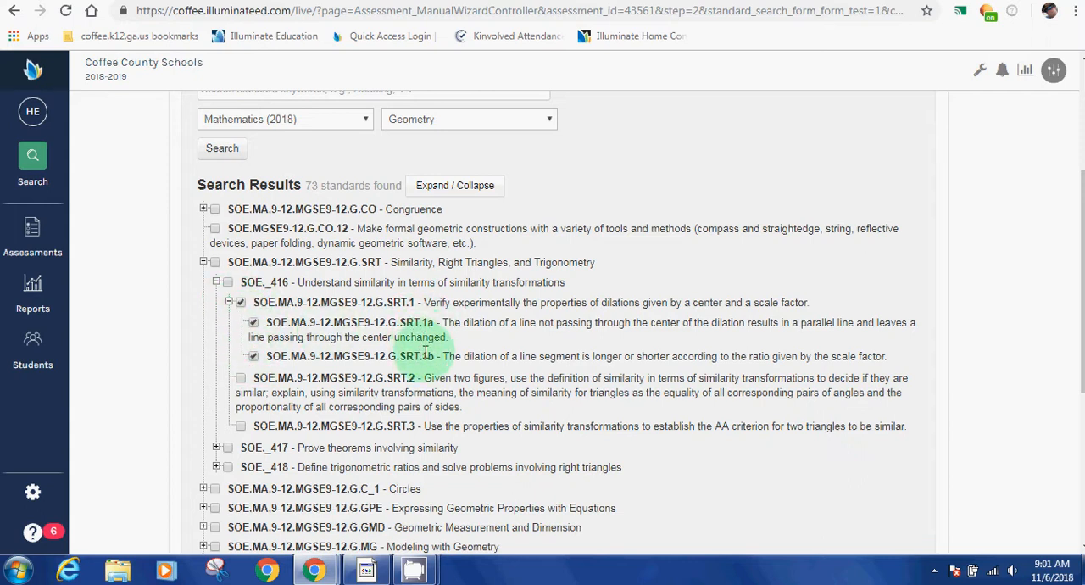
{"action": "scroll", "coordinate": [339, 348], "scroll_direction": "down", "scroll_amount": 4}
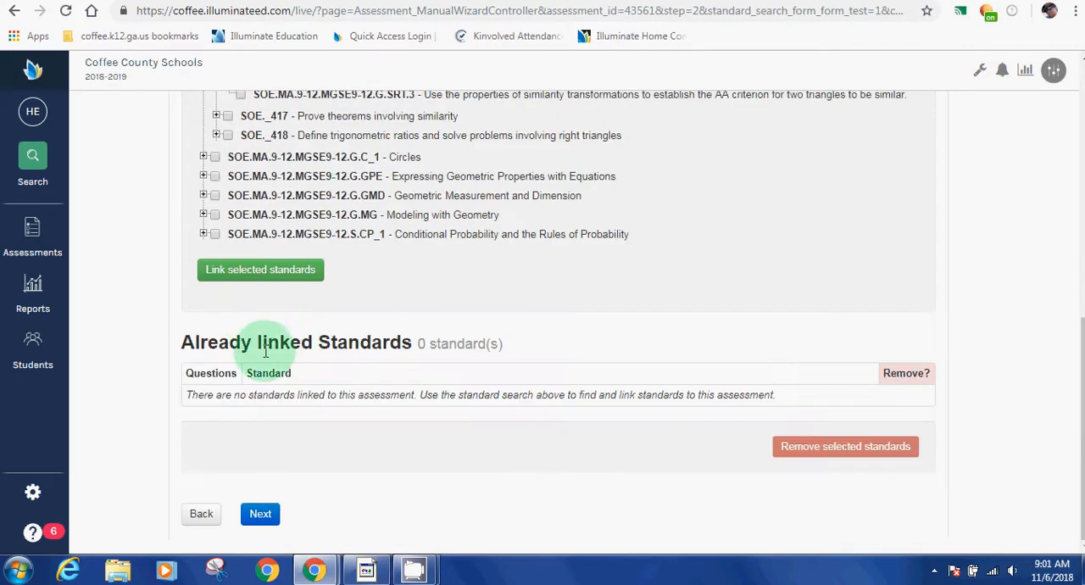
{"action": "left_click", "coordinate": [274, 280]}
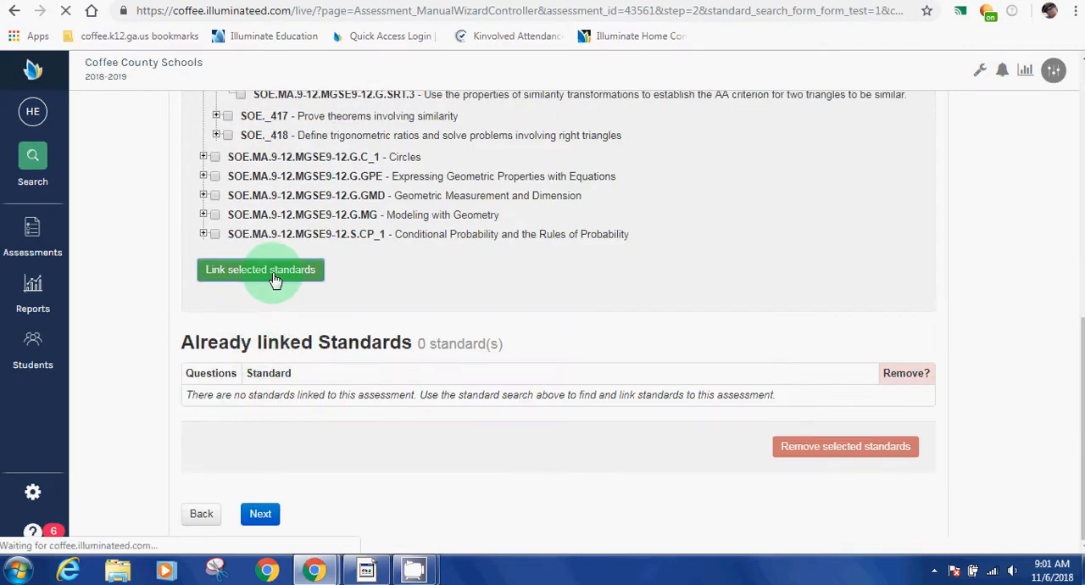
{"action": "scroll", "coordinate": [243, 280], "scroll_direction": "down", "scroll_amount": 1}
{"action": "scroll", "coordinate": [246, 287], "scroll_direction": "down", "scroll_amount": 2}
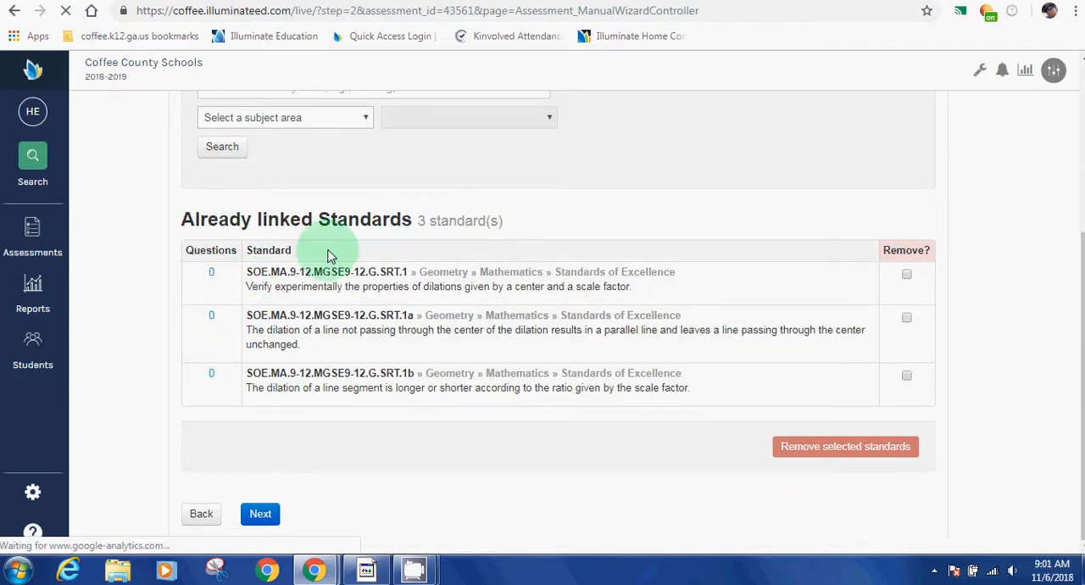
{"action": "scroll", "coordinate": [331, 256], "scroll_direction": "up", "scroll_amount": 4}
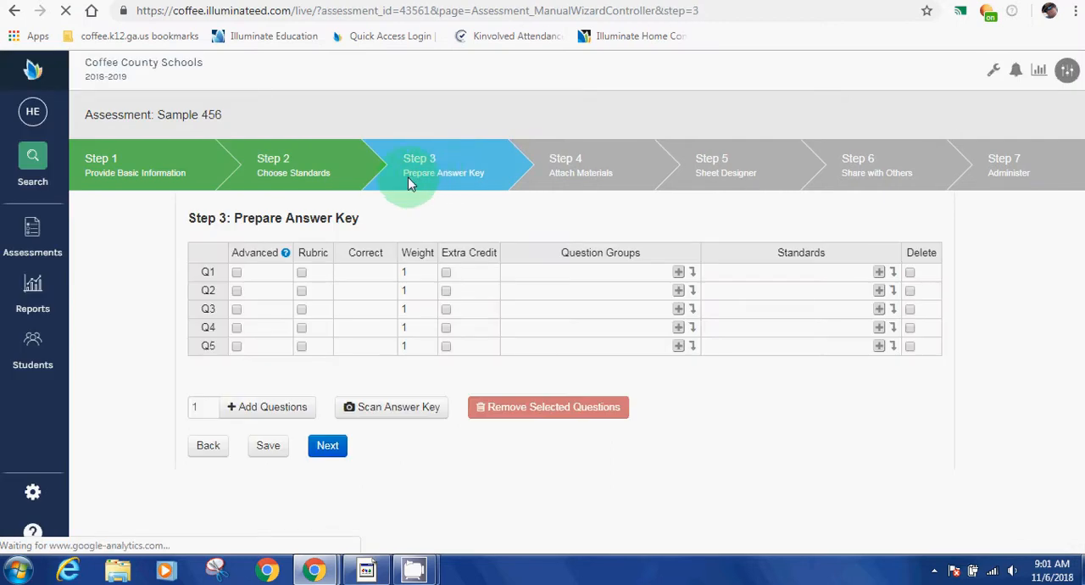
Step: Set the correct answer for Q1 to a in the answer key
{"action": "left_click", "coordinate": [367, 273]}
{"action": "type", "text": "a"}
{"action": "key", "text": "Tab"}
{"action": "type", "text": "b"}
{"action": "key", "text": "space"}
{"action": "key", "text": "Tab"}
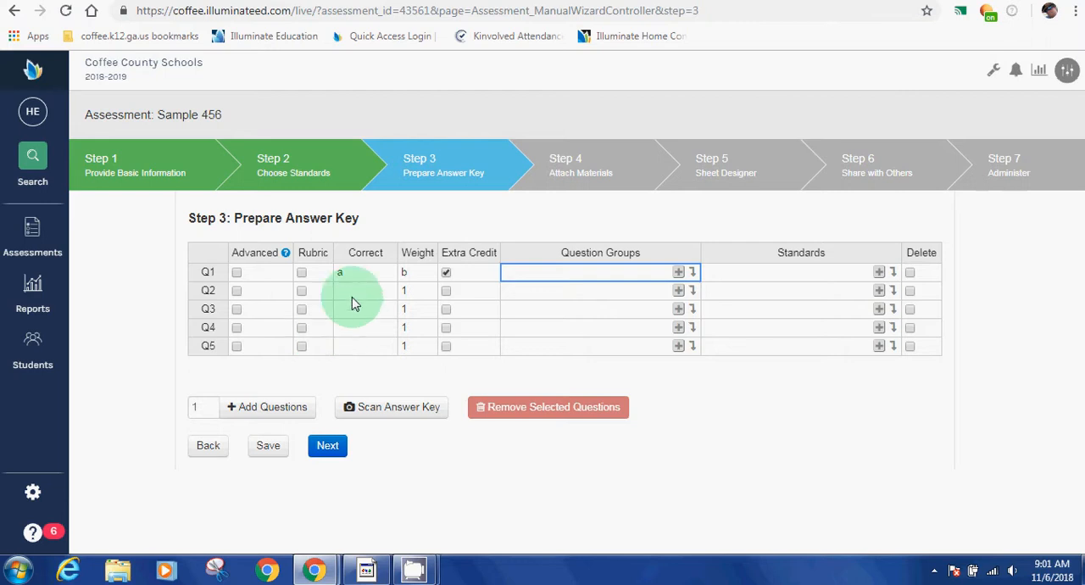
{"action": "left_click", "coordinate": [403, 274]}
{"action": "left_click", "coordinate": [446, 274]}
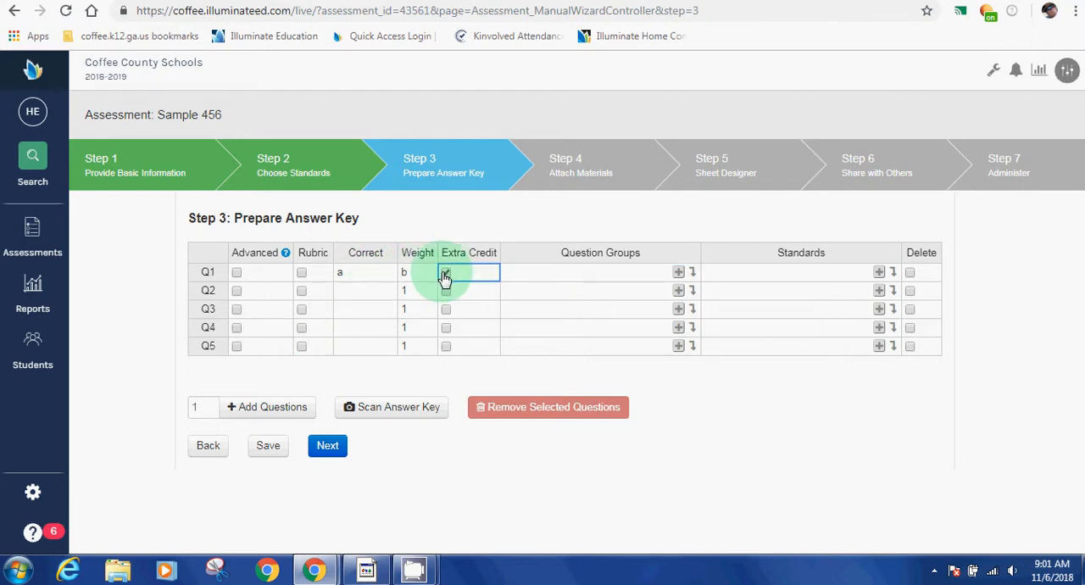
{"action": "left_click", "coordinate": [422, 275]}
{"action": "key", "text": "BackSpace"}
{"action": "type", "text": "1"}
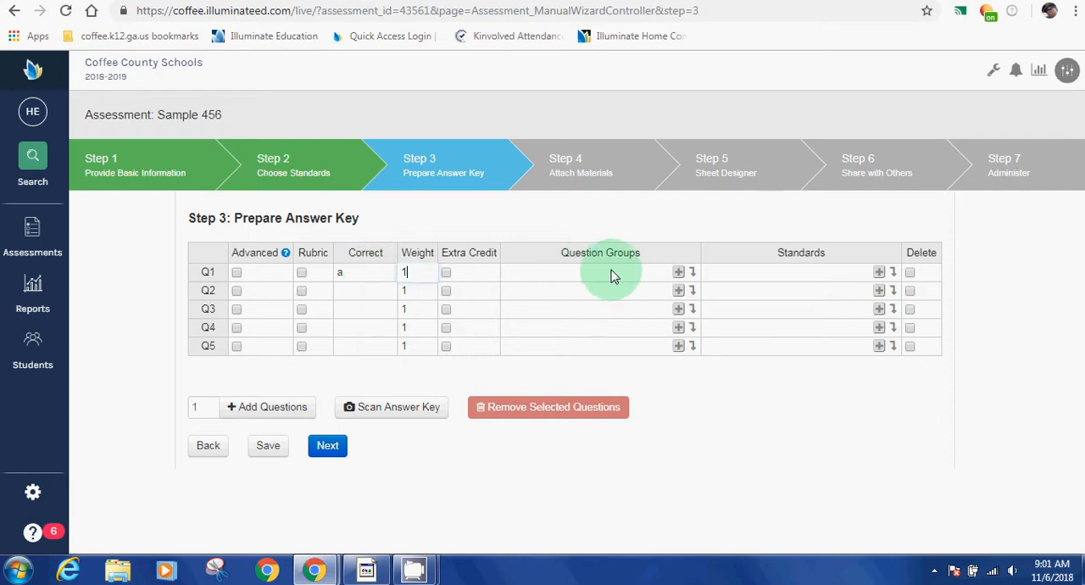
{"action": "type", "text": "b"}
Step: Set the correct answers for Q2, Q3 and Q4 to b, c and d
{"action": "left_click", "coordinate": [360, 331]}
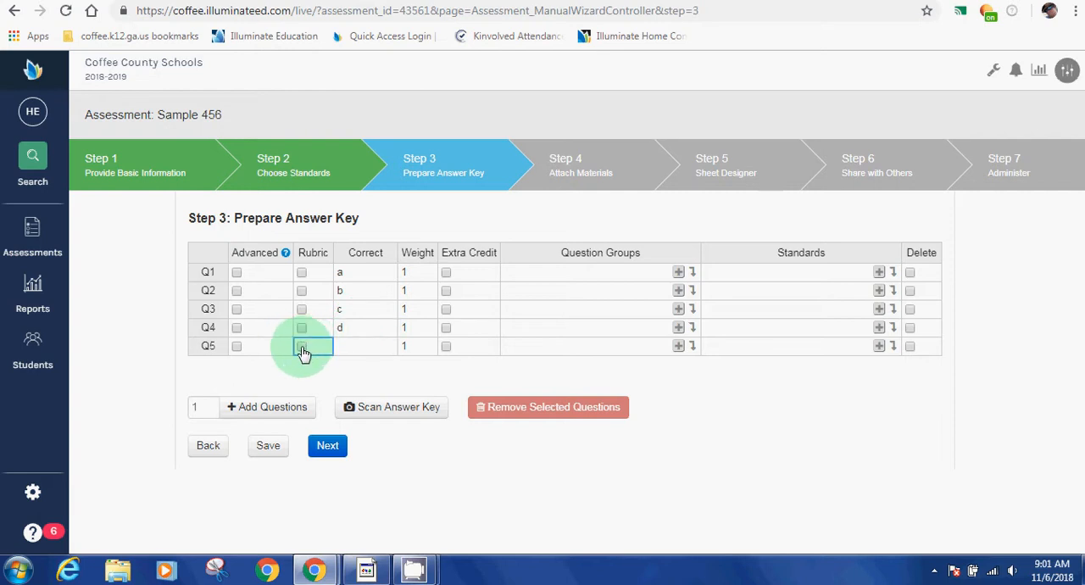
Step: Make Q5 a rubric question with correct value 4 and weight 4, and continue to attaching materials
{"action": "left_click", "coordinate": [302, 347]}
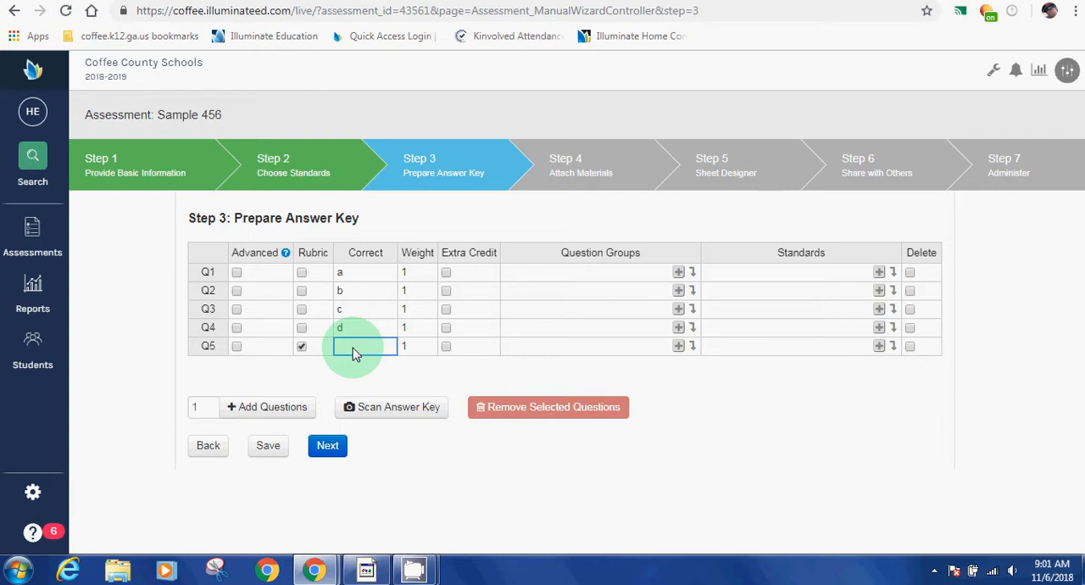
{"action": "left_click", "coordinate": [413, 351]}
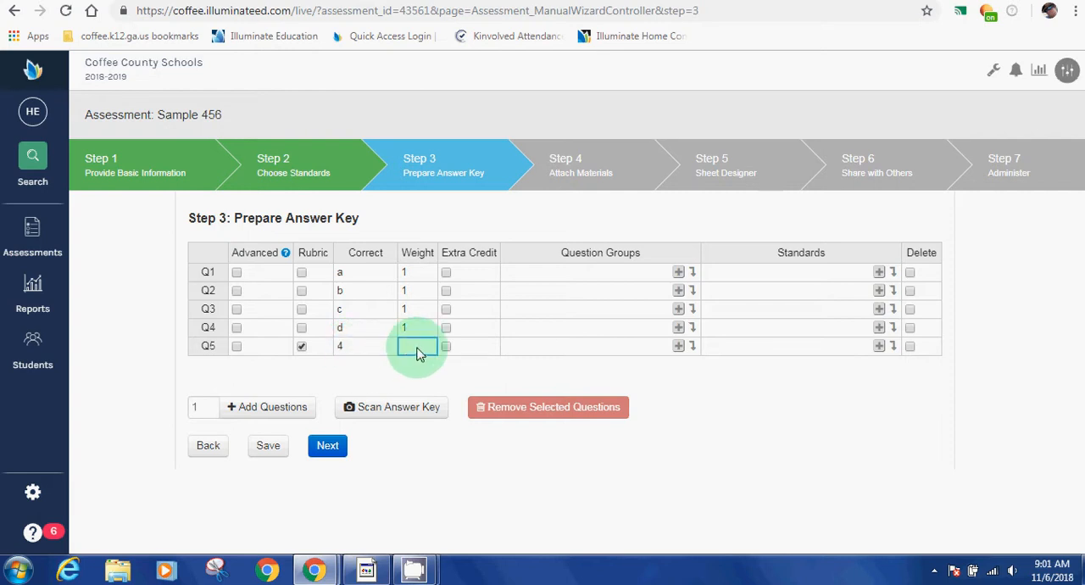
{"action": "type", "text": "4"}
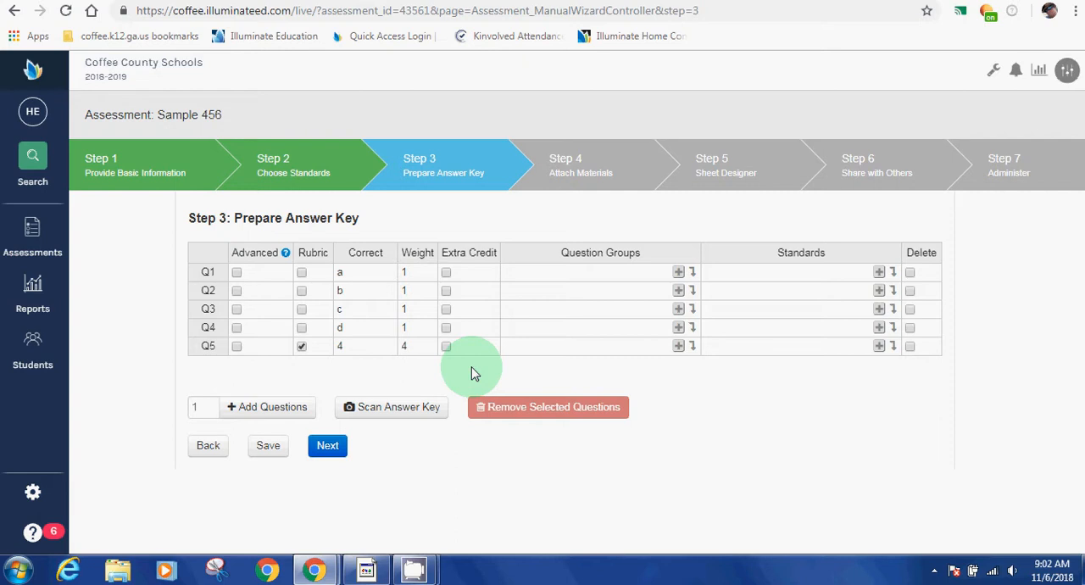
{"action": "left_click", "coordinate": [328, 448]}
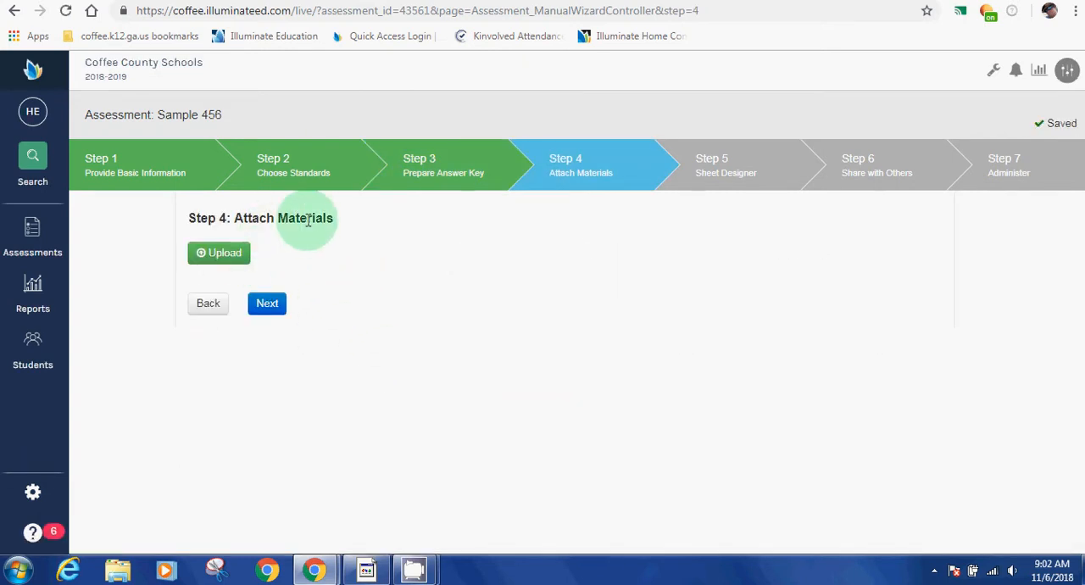
Step: Upload CCBOE Phone Directory FY19.pdf from the desktop, attach it to the assessment and continue to the sheet designer
{"action": "left_click", "coordinate": [219, 252]}
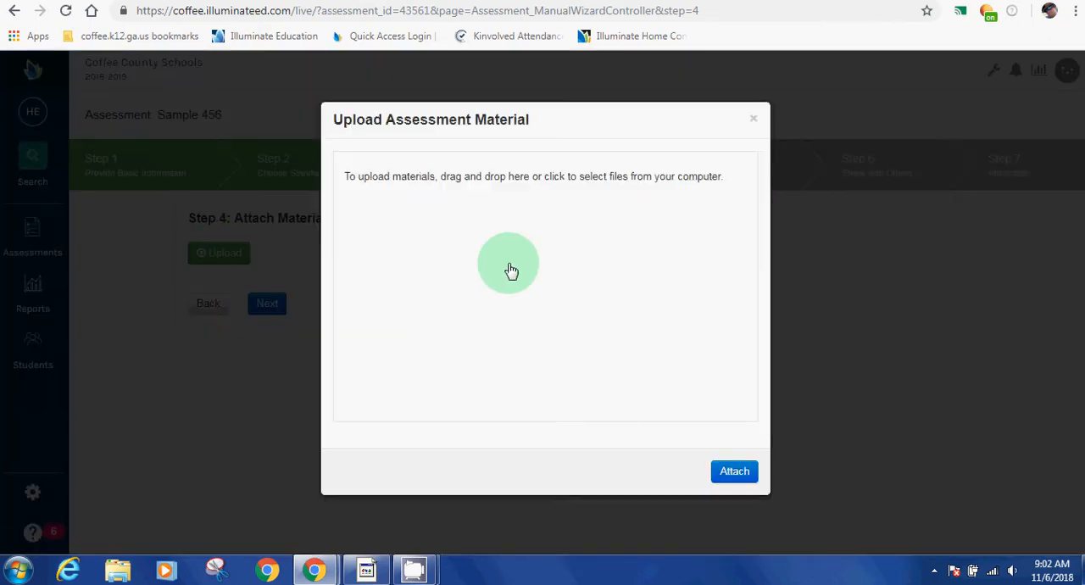
{"action": "left_click", "coordinate": [511, 270]}
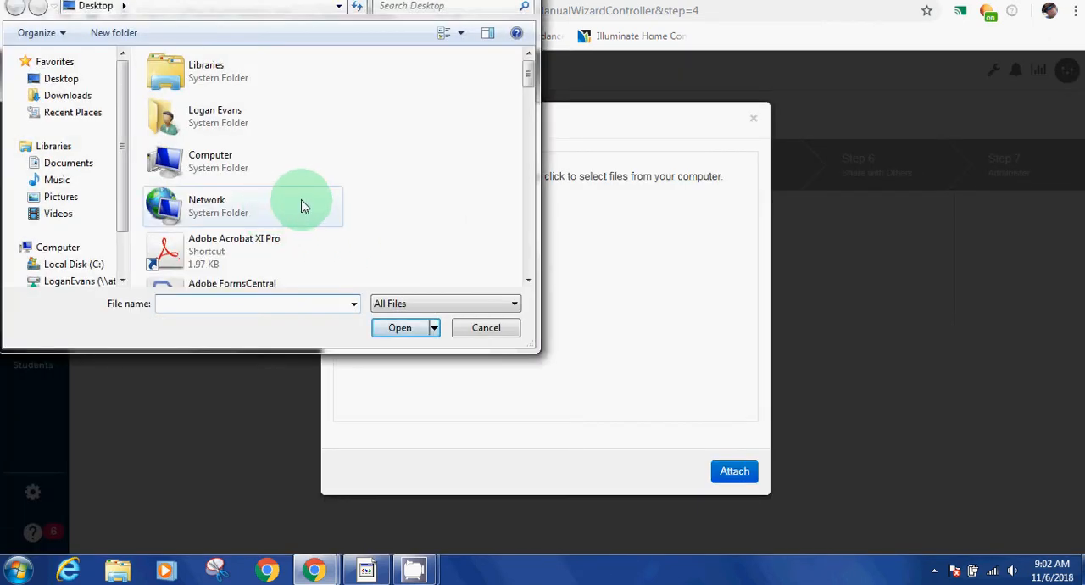
{"action": "left_click_drag", "start_coordinate": [527, 74], "coordinate": [555, 142]}
{"action": "left_click", "coordinate": [246, 146]}
{"action": "left_click", "coordinate": [409, 331]}
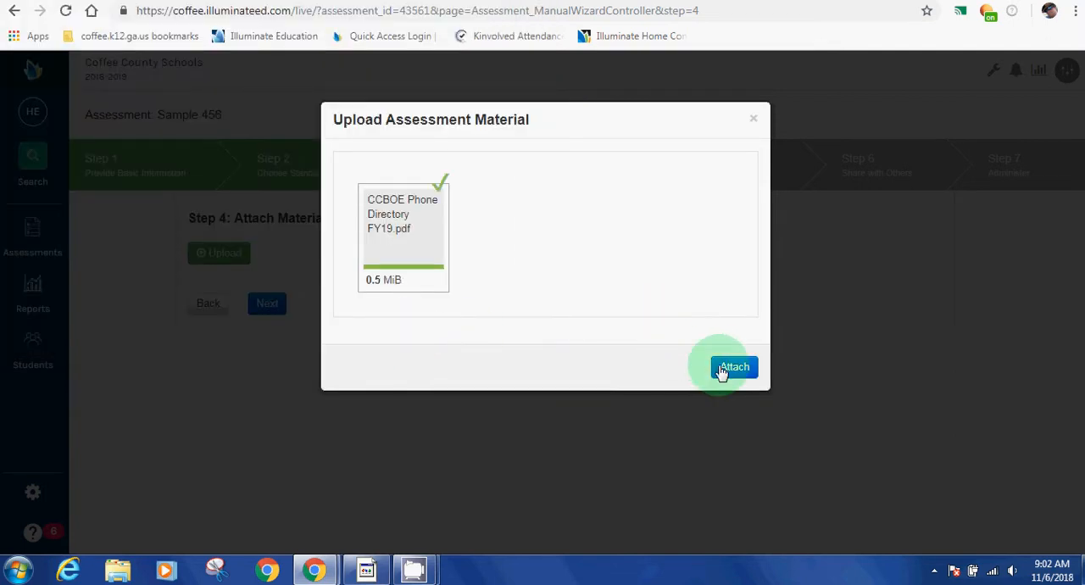
{"action": "left_click", "coordinate": [736, 367]}
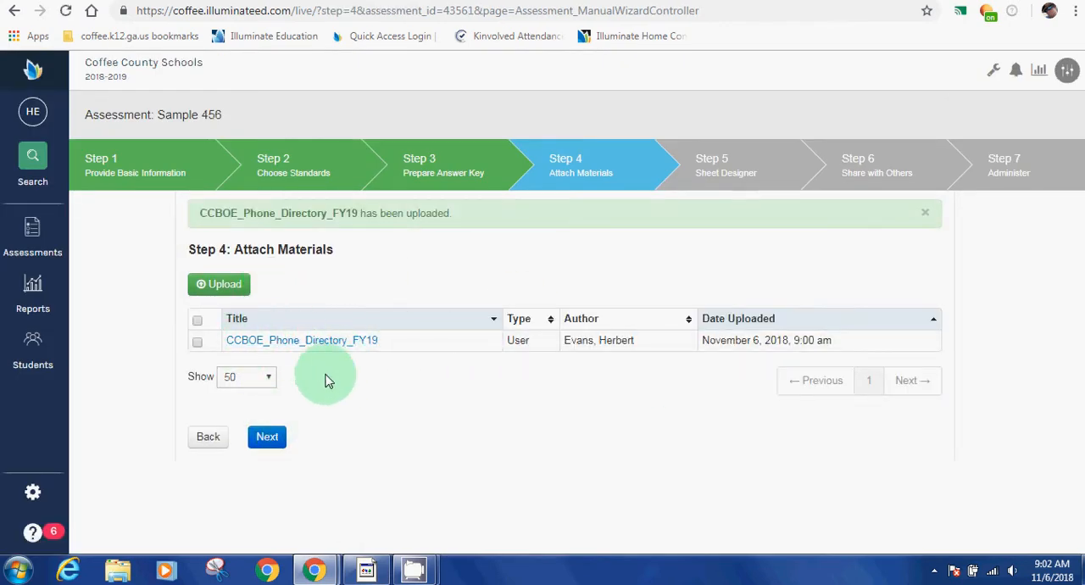
{"action": "left_click", "coordinate": [267, 437]}
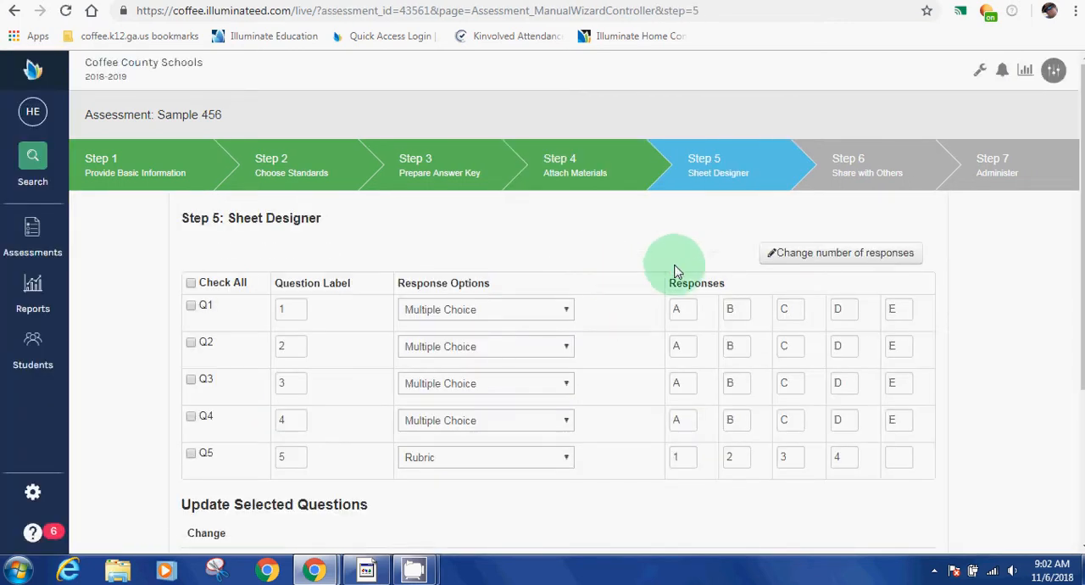
Step: Change the number of responses on the answer sheets to 4 and continue to the sharing step
{"action": "left_click", "coordinate": [842, 258]}
{"action": "left_click", "coordinate": [360, 163]}
{"action": "left_click", "coordinate": [358, 208]}
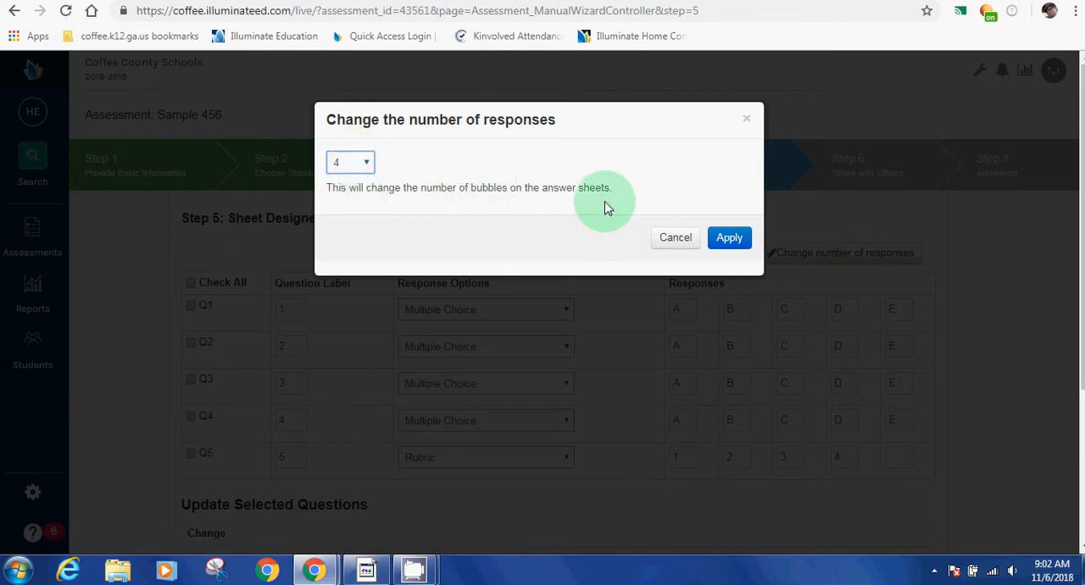
{"action": "left_click", "coordinate": [729, 236]}
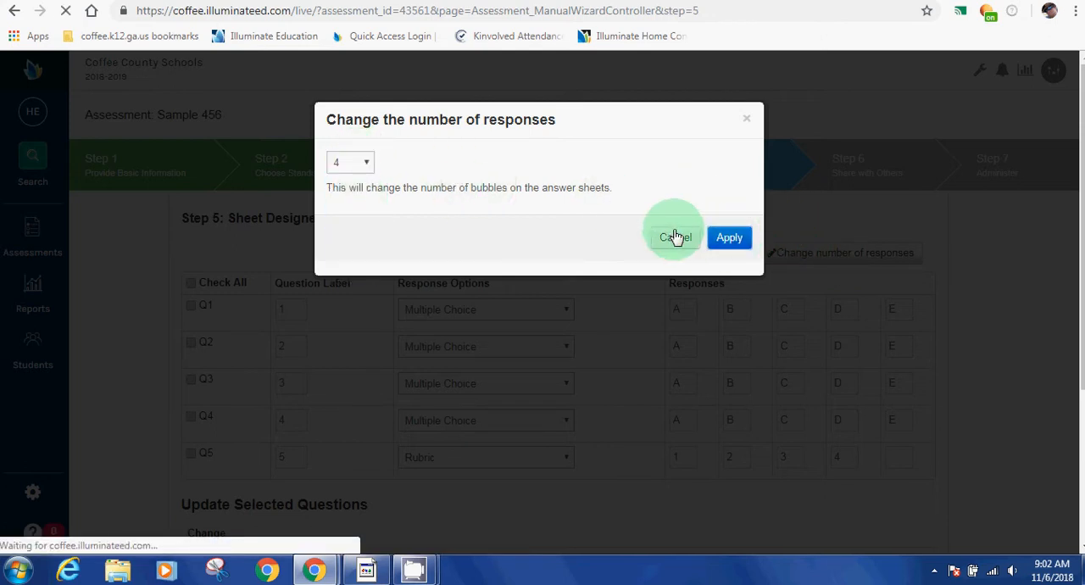
{"action": "scroll", "coordinate": [768, 285], "scroll_direction": "down", "scroll_amount": 3}
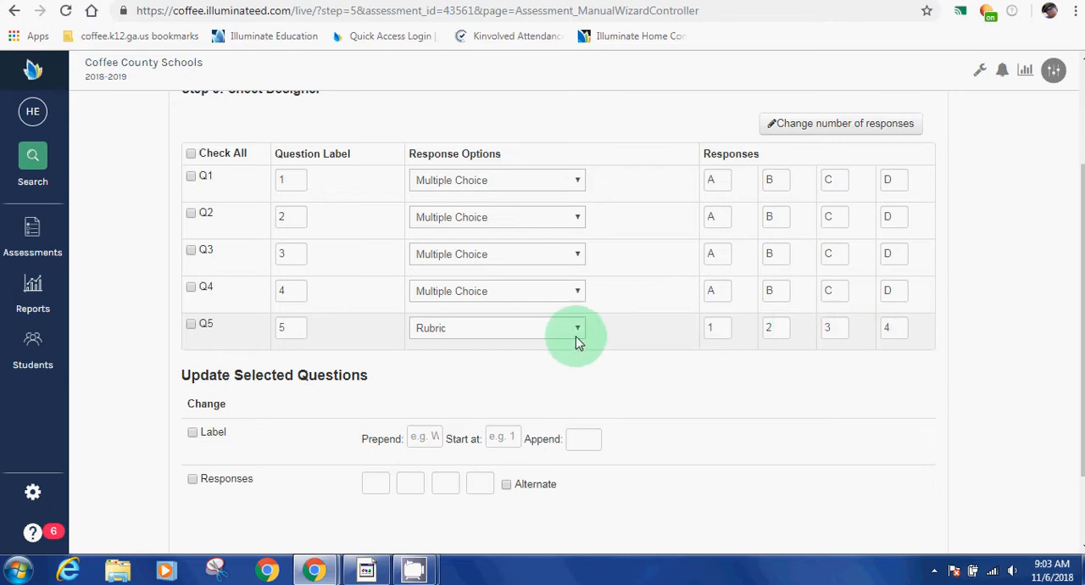
{"action": "scroll", "coordinate": [559, 343], "scroll_direction": "down", "scroll_amount": 2}
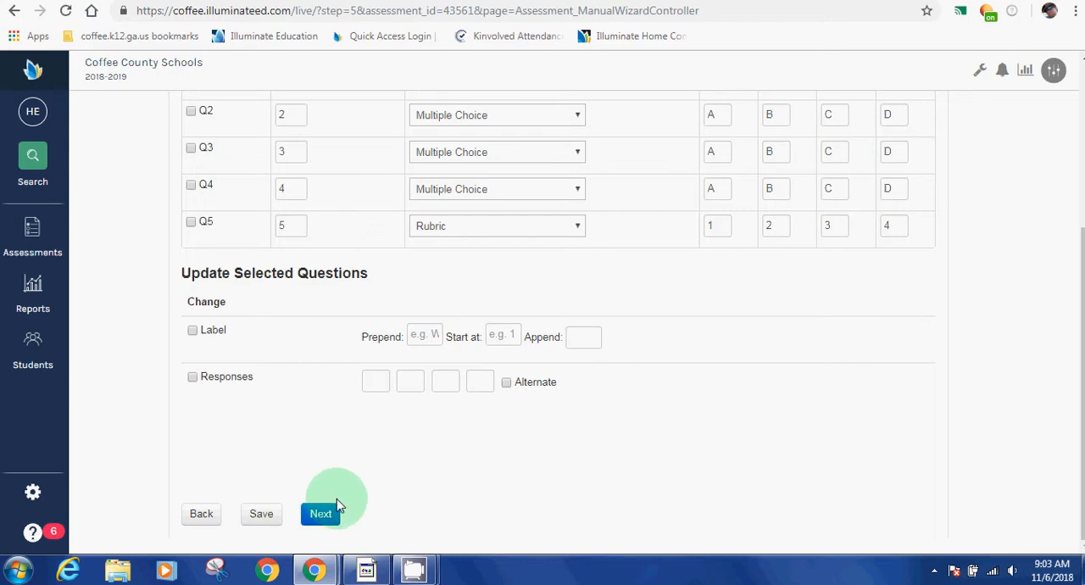
{"action": "scroll", "coordinate": [339, 475], "scroll_direction": "up", "scroll_amount": 2}
{"action": "scroll", "coordinate": [333, 530], "scroll_direction": "down", "scroll_amount": 2}
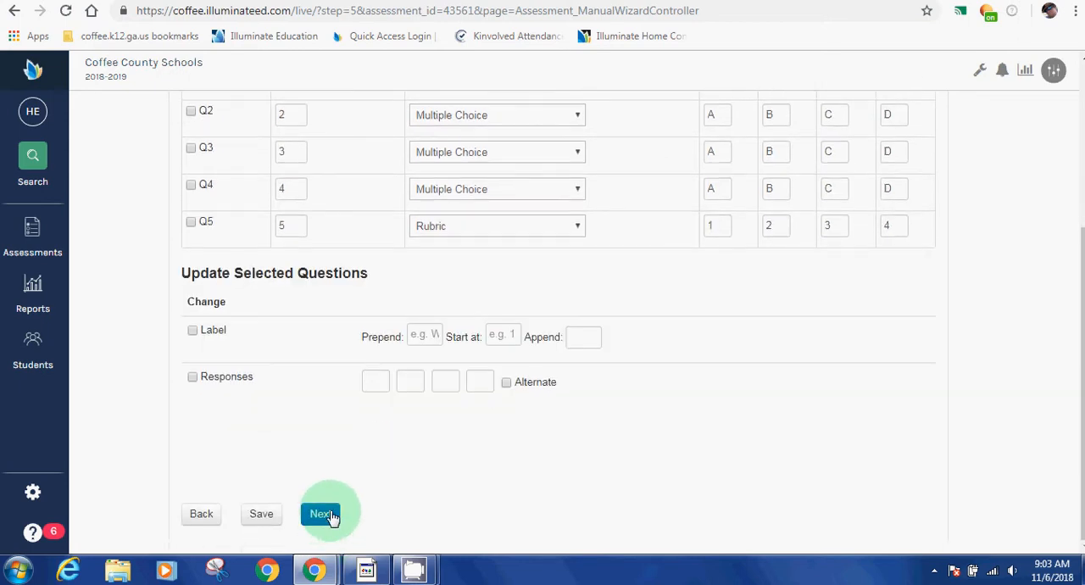
{"action": "left_click", "coordinate": [331, 521]}
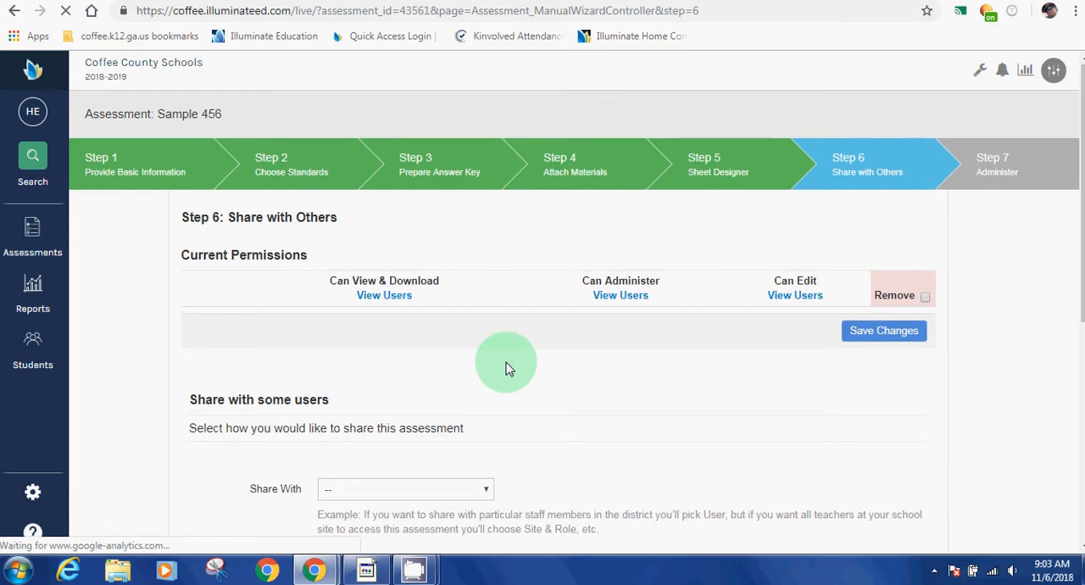
Step: Review the sharing audiences and user abilities, and proceed to the assessment details without sharing it
{"action": "scroll", "coordinate": [479, 361], "scroll_direction": "down", "scroll_amount": 1}
{"action": "left_click", "coordinate": [433, 414]}
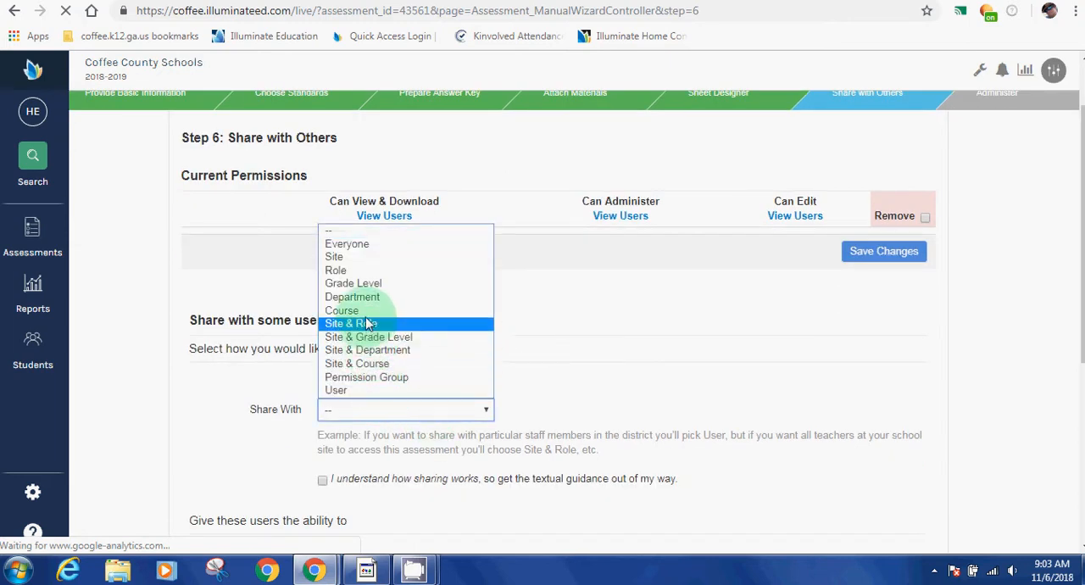
{"action": "left_click", "coordinate": [613, 351]}
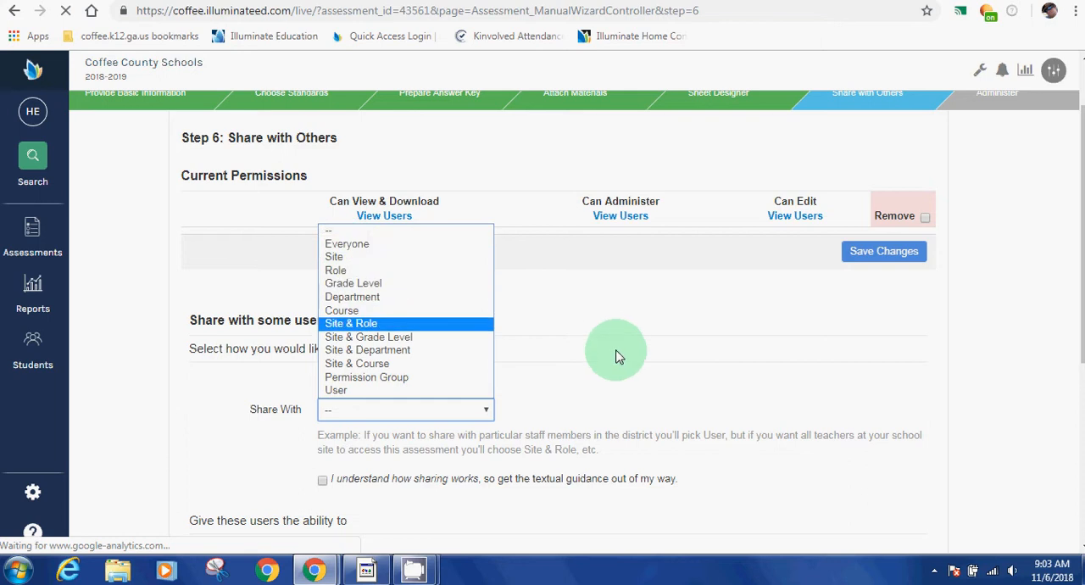
{"action": "scroll", "coordinate": [601, 337], "scroll_direction": "down", "scroll_amount": 2}
{"action": "scroll", "coordinate": [415, 393], "scroll_direction": "down", "scroll_amount": 3}
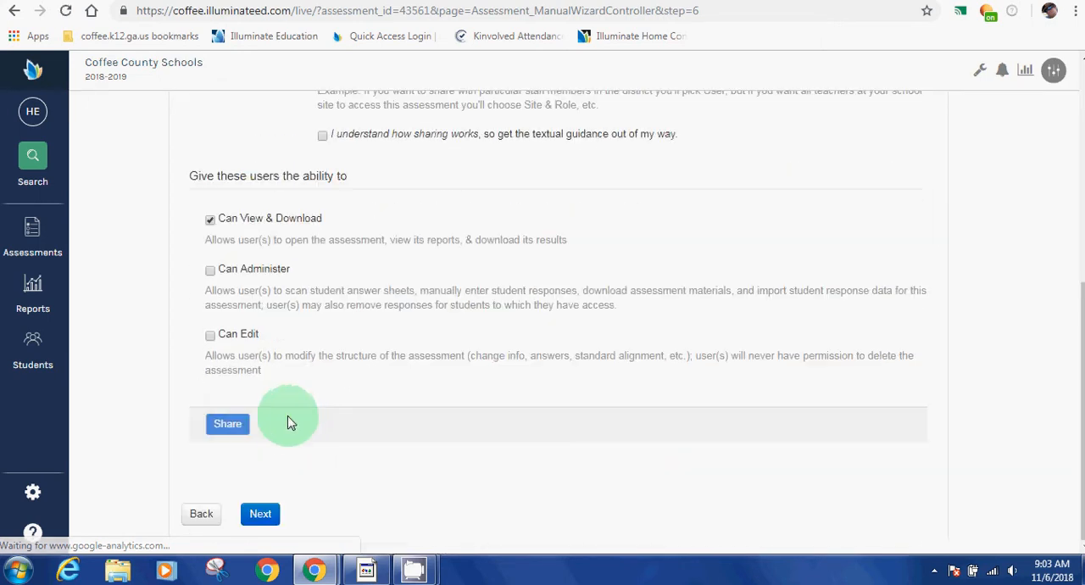
{"action": "left_click", "coordinate": [257, 513]}
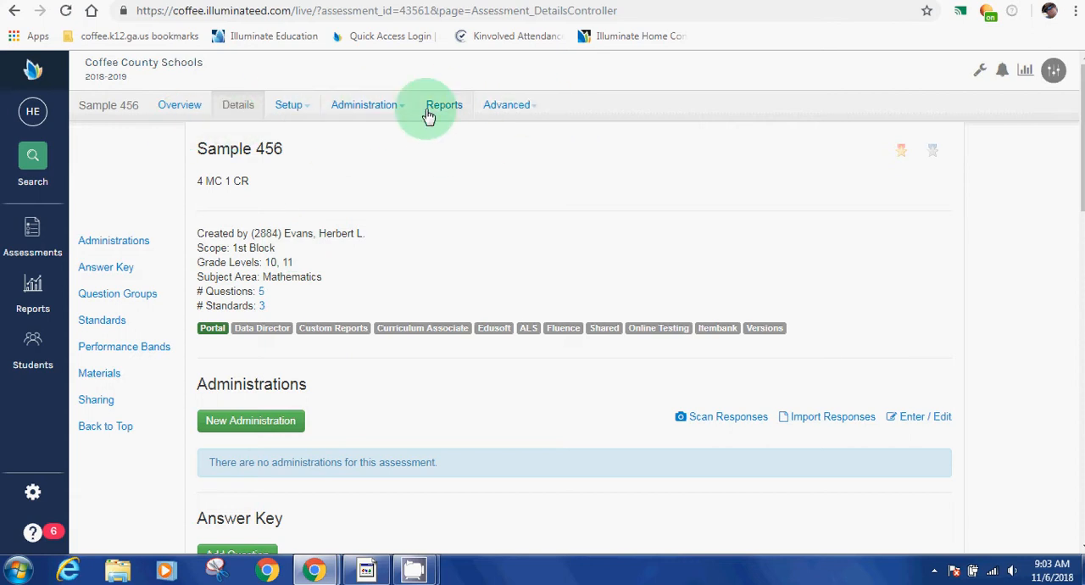
Step: Open the assessment's standards setup and review the standards already linked
{"action": "left_click", "coordinate": [288, 106]}
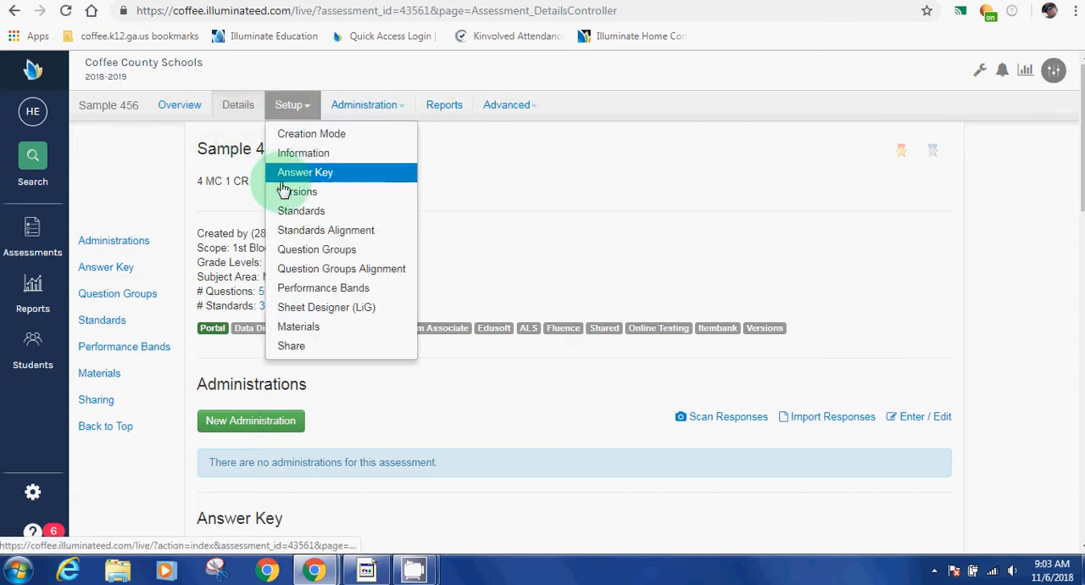
{"action": "left_click", "coordinate": [291, 214]}
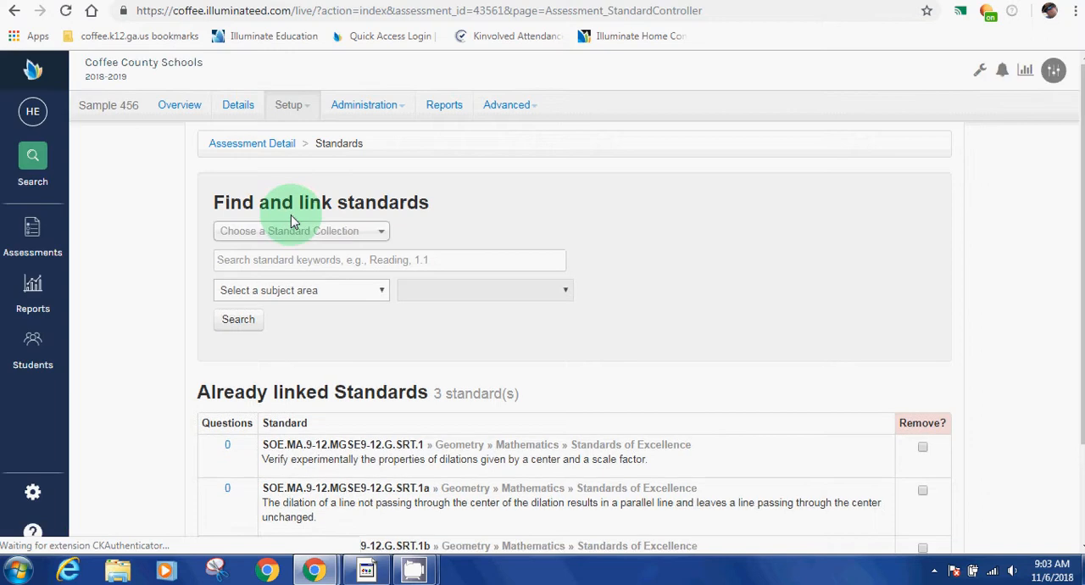
{"action": "scroll", "coordinate": [322, 356], "scroll_direction": "up", "scroll_amount": 3}
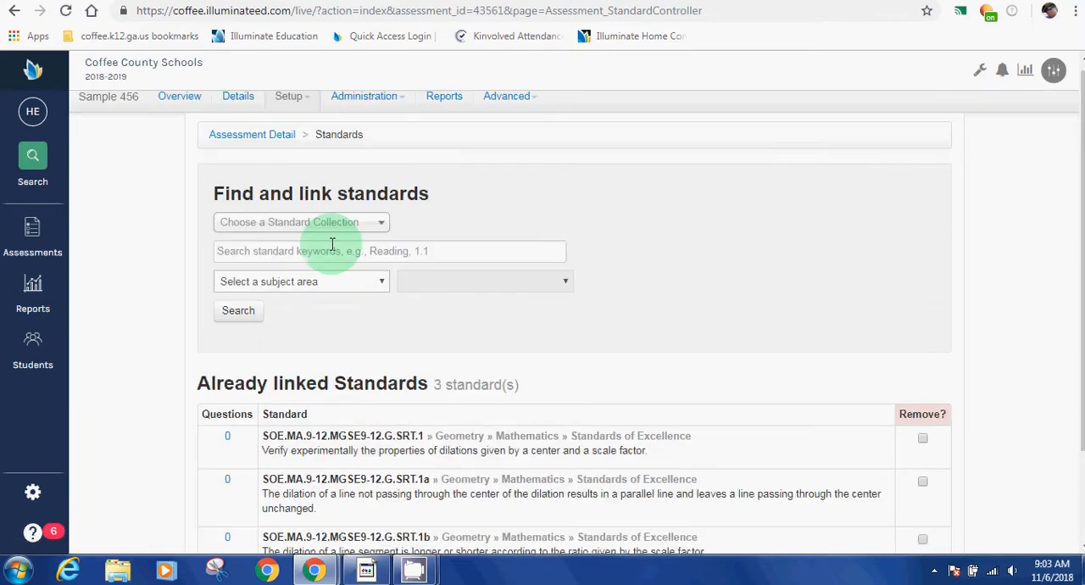
Step: Align all five questions to SRT.1, Q2, Q3 and Q5 to SRT.1a, and Q1, Q4 and Q5 to SRT.1b, and save the alignment
{"action": "left_click", "coordinate": [304, 121]}
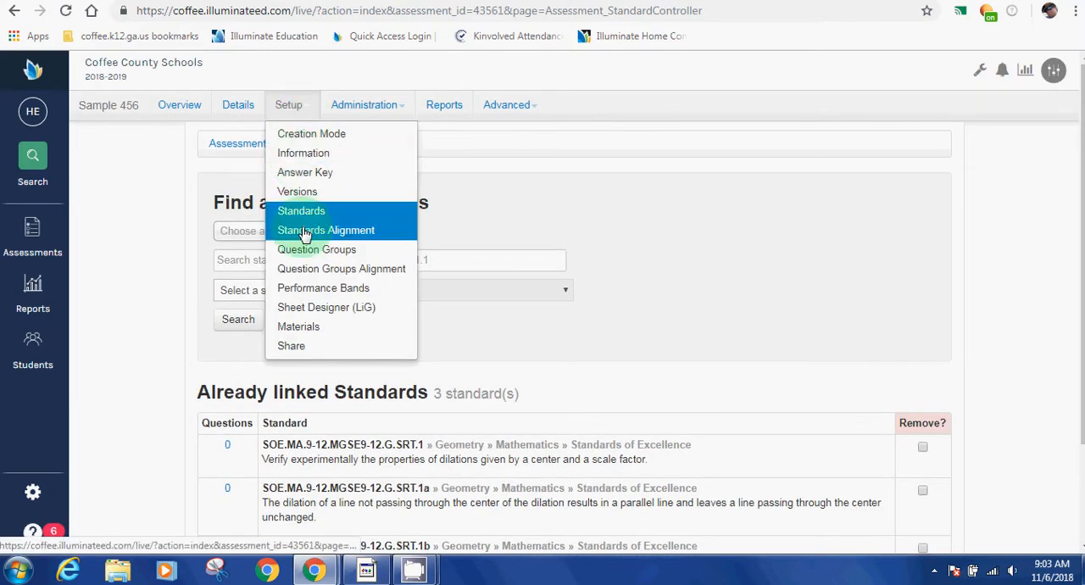
{"action": "left_click", "coordinate": [303, 230]}
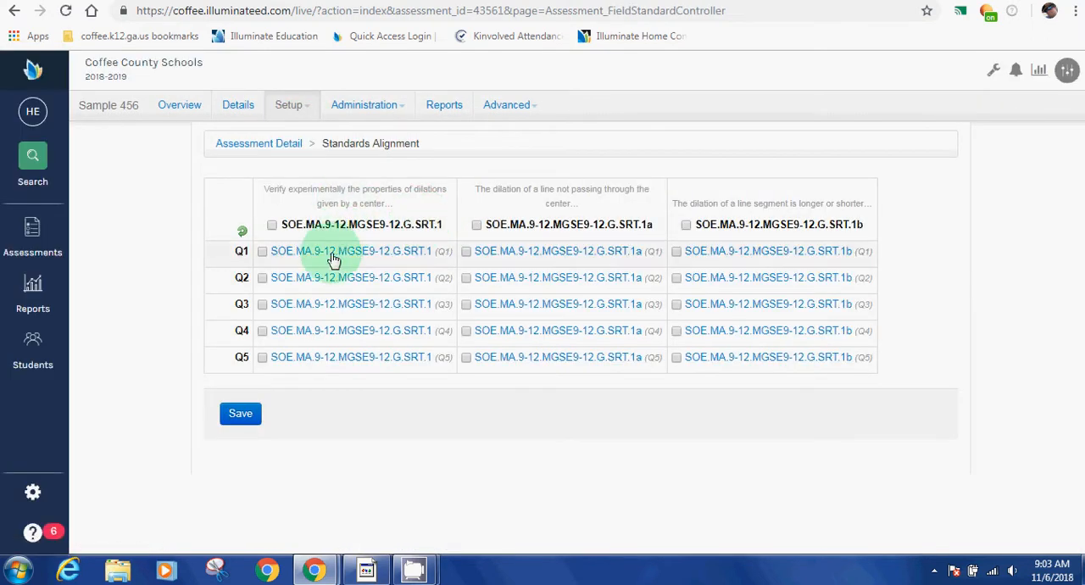
{"action": "left_click", "coordinate": [271, 224]}
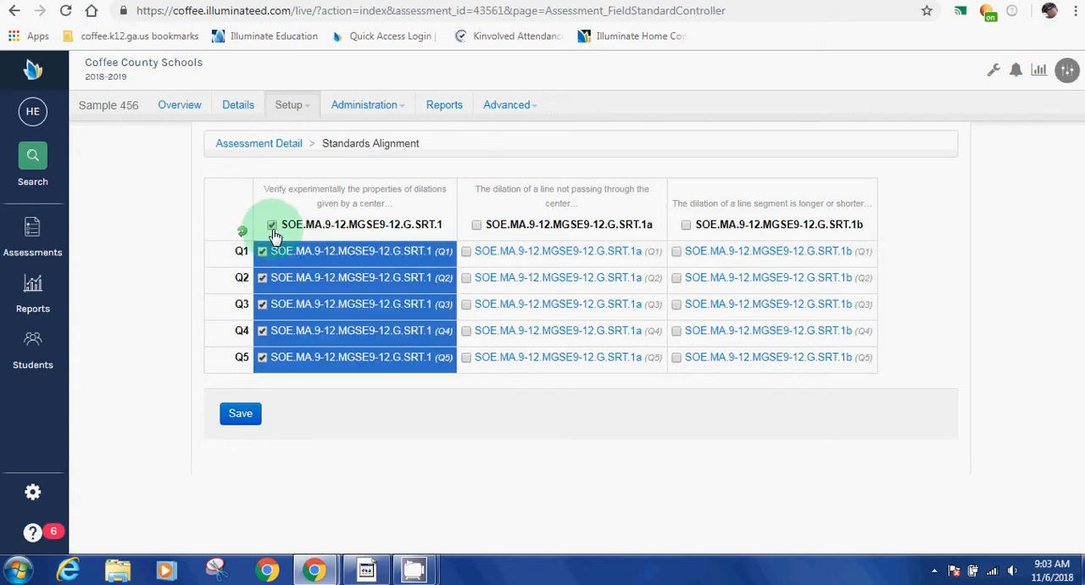
{"action": "left_click", "coordinate": [503, 280]}
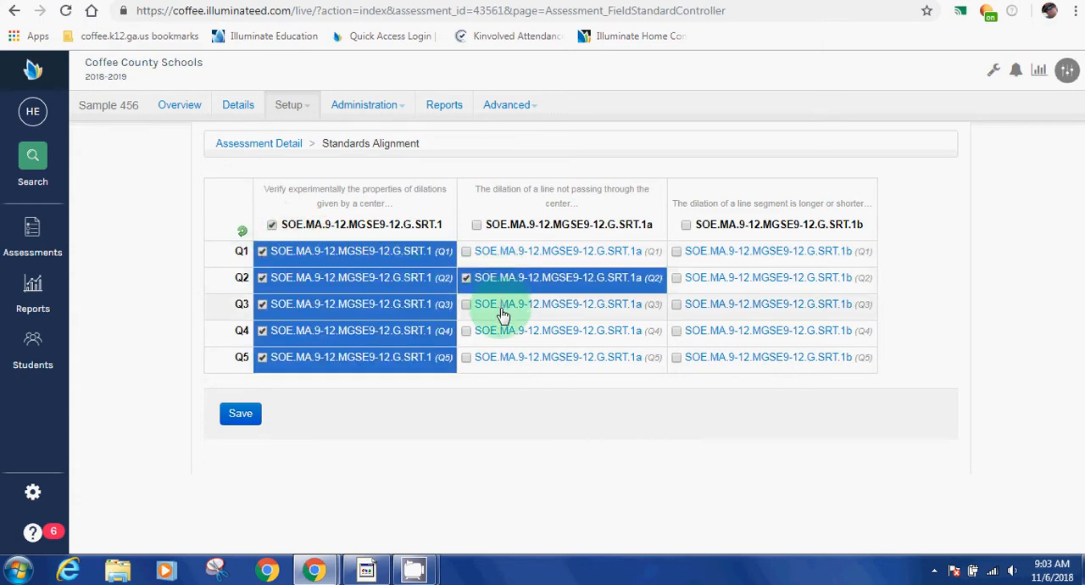
{"action": "left_click", "coordinate": [501, 304]}
{"action": "left_click", "coordinate": [763, 252]}
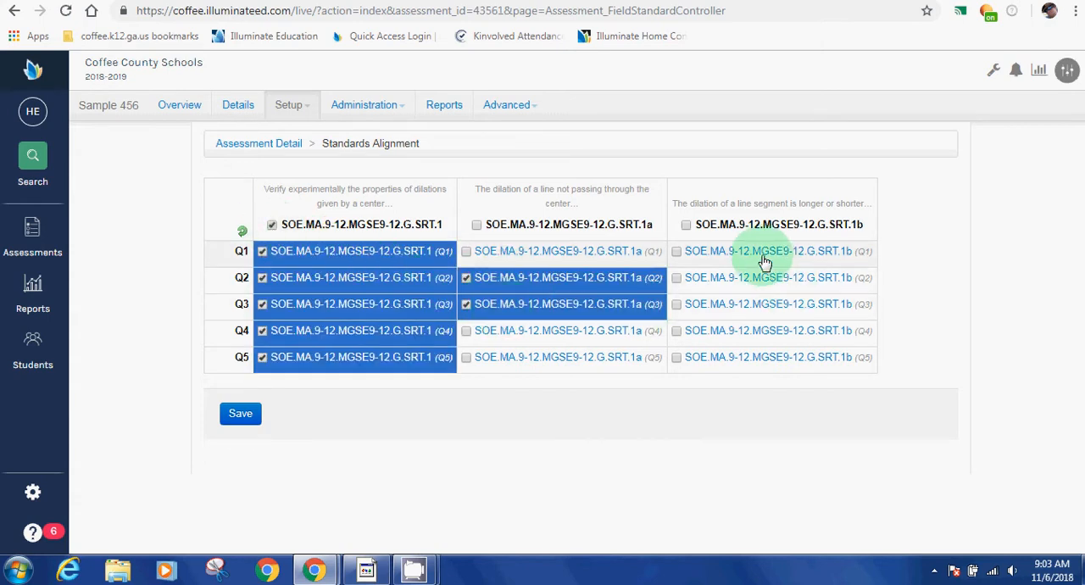
{"action": "left_click", "coordinate": [763, 332]}
{"action": "left_click", "coordinate": [766, 359]}
{"action": "left_click", "coordinate": [655, 366]}
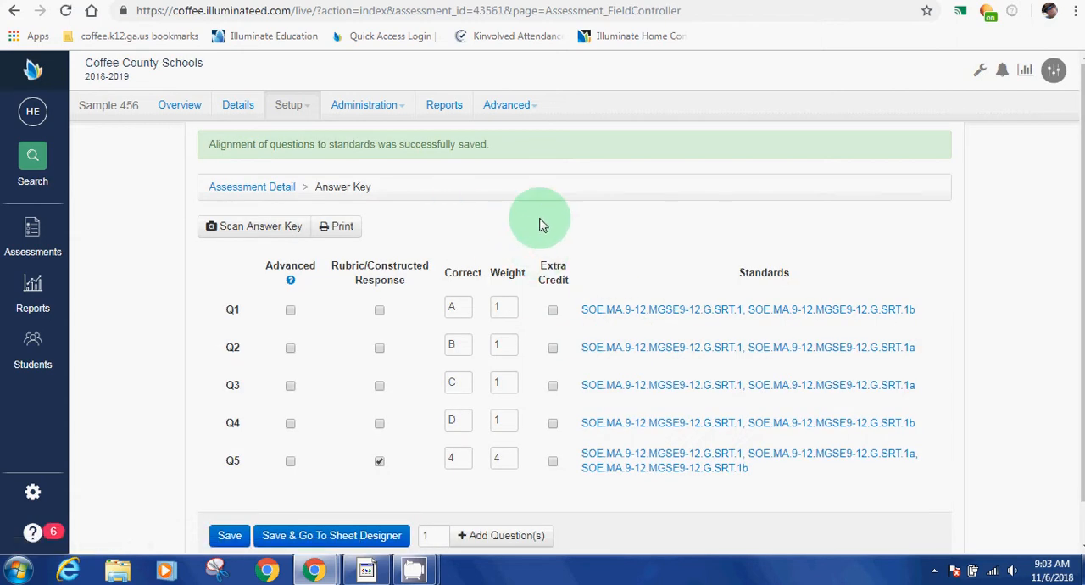
{"action": "left_click", "coordinate": [289, 108]}
{"action": "left_click", "coordinate": [336, 233]}
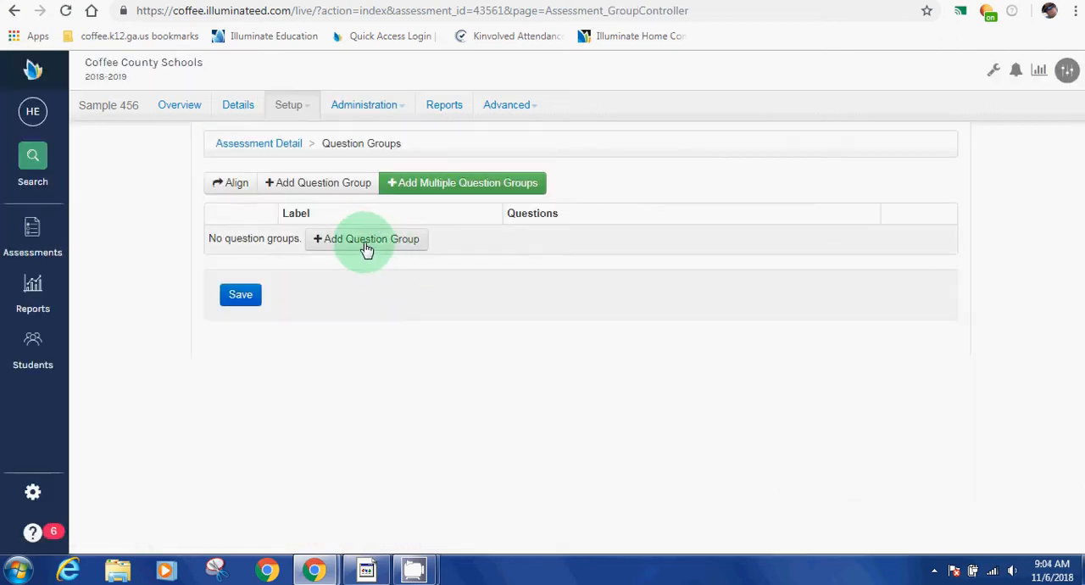
{"action": "left_click", "coordinate": [365, 243]}
{"action": "left_click", "coordinate": [360, 271]}
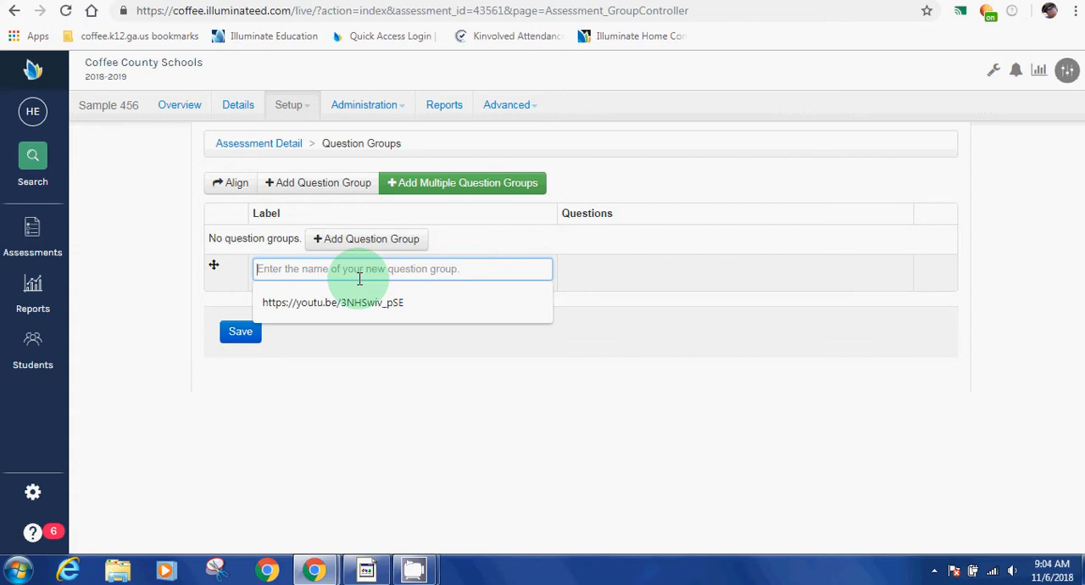
{"action": "left_click", "coordinate": [355, 304]}
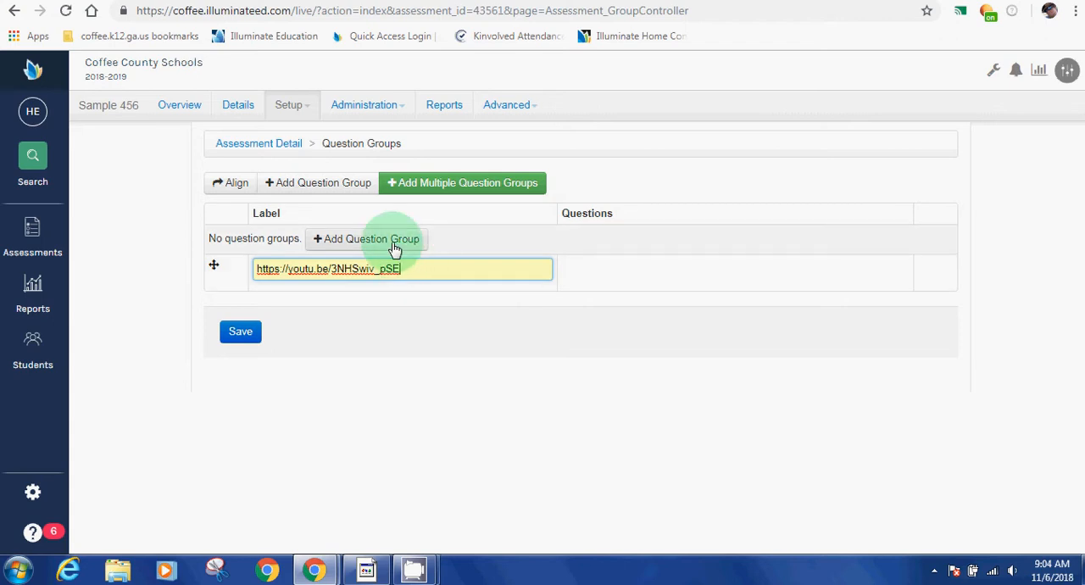
Step: Add three more question groups labelled translation, formulas with word problem, and khan video
{"action": "left_click", "coordinate": [394, 247]}
{"action": "left_click", "coordinate": [344, 306]}
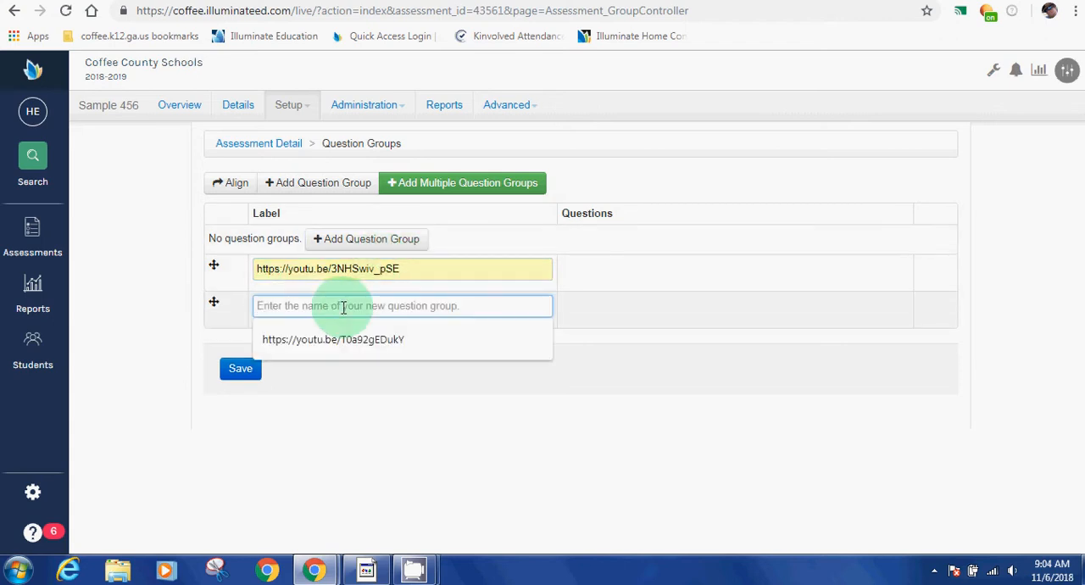
{"action": "type", "text": "translation"}
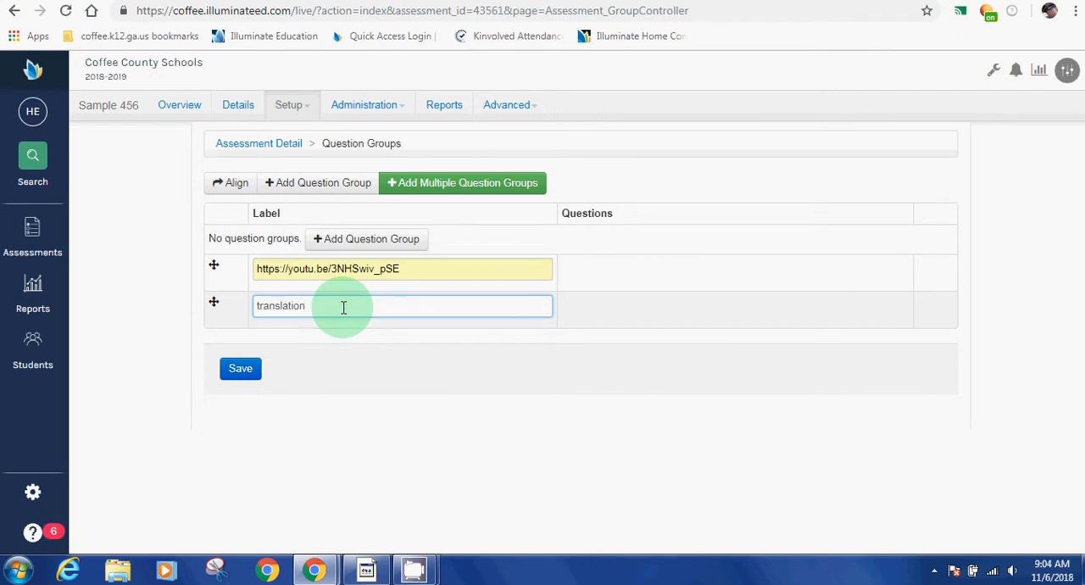
{"action": "left_click", "coordinate": [351, 243]}
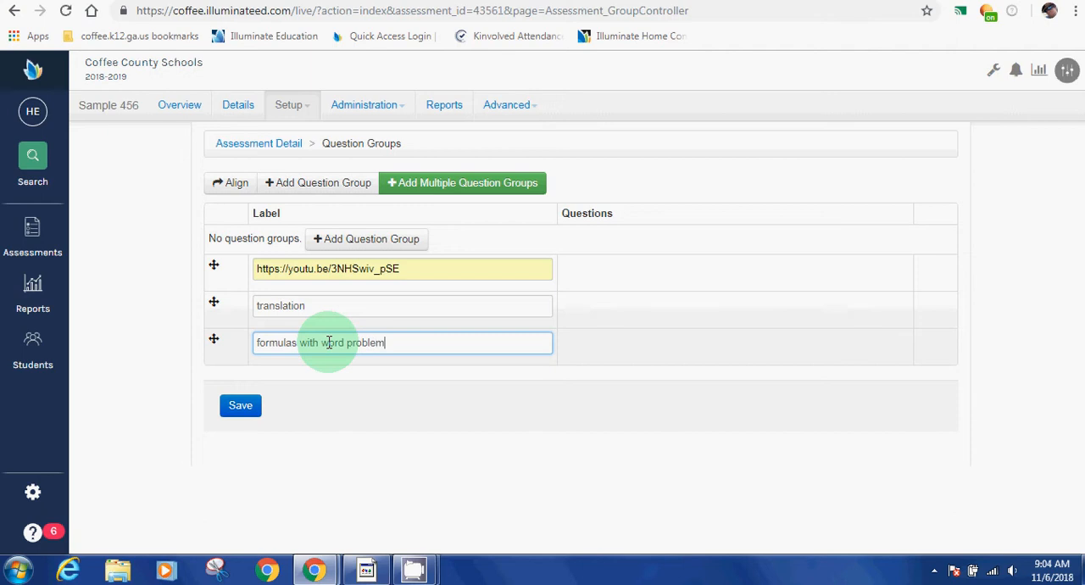
{"action": "left_click", "coordinate": [346, 247]}
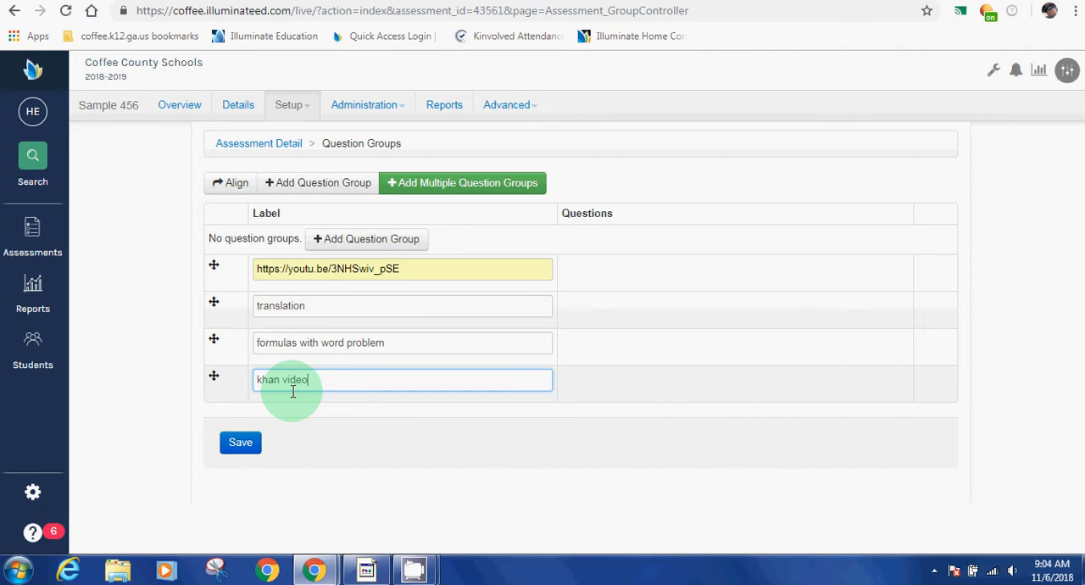
Step: Add a fifth question group labelled ixl and save the question groups
{"action": "left_click", "coordinate": [332, 238]}
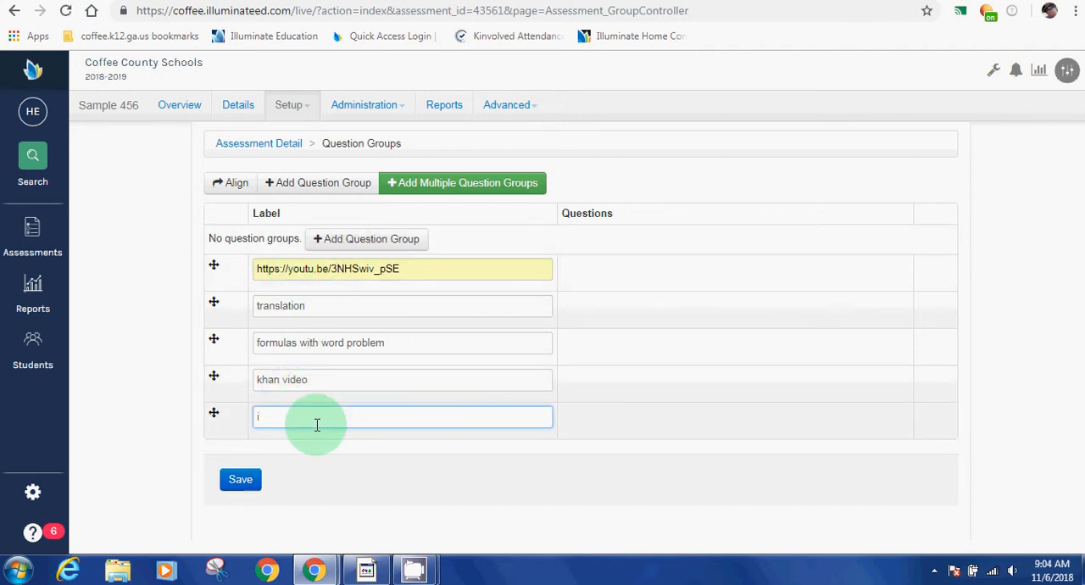
{"action": "left_click", "coordinate": [241, 479]}
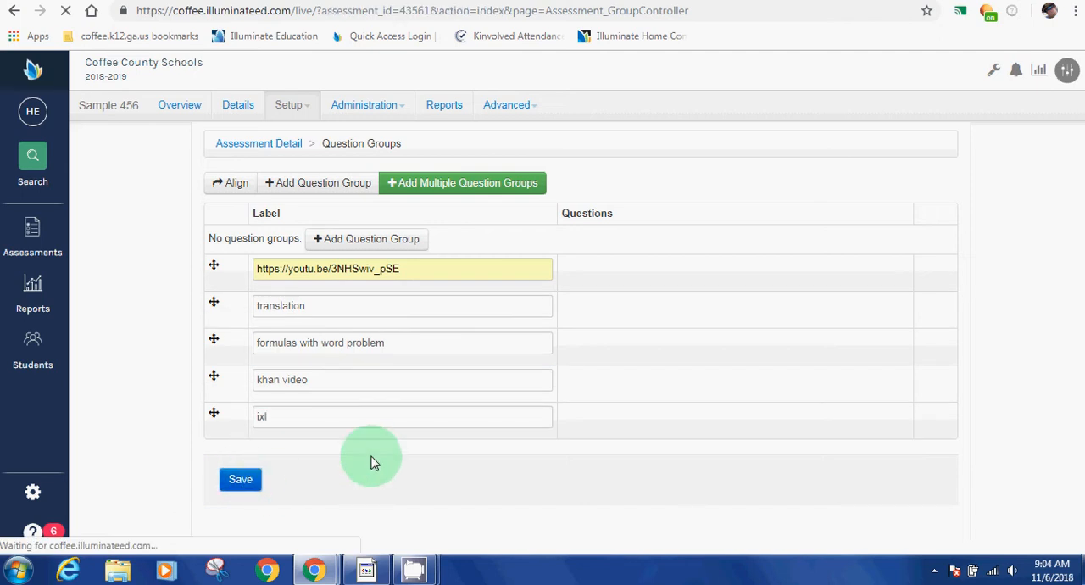
{"action": "left_click", "coordinate": [233, 226]}
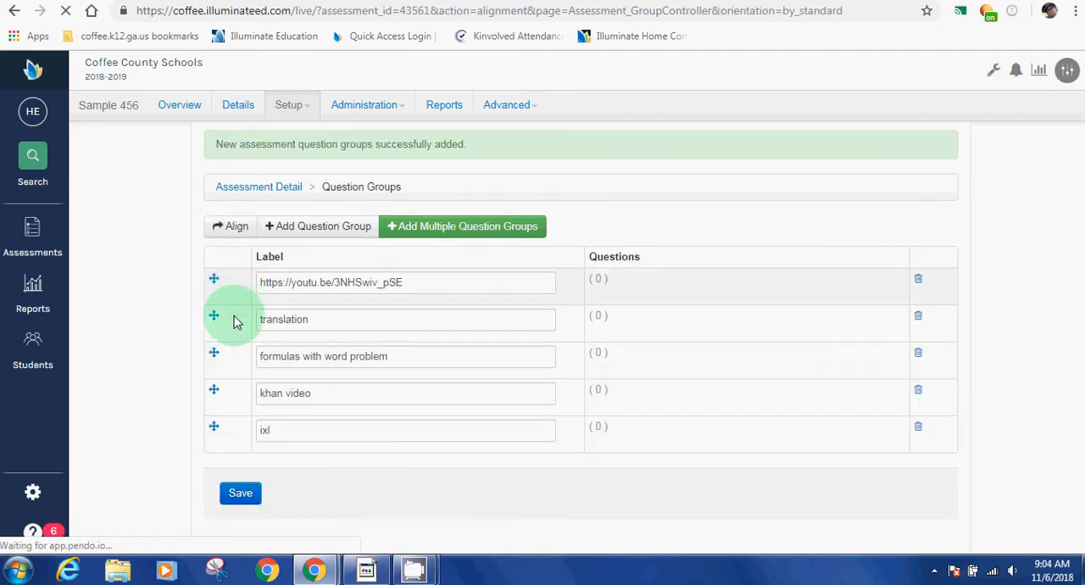
{"action": "left_click", "coordinate": [236, 190]}
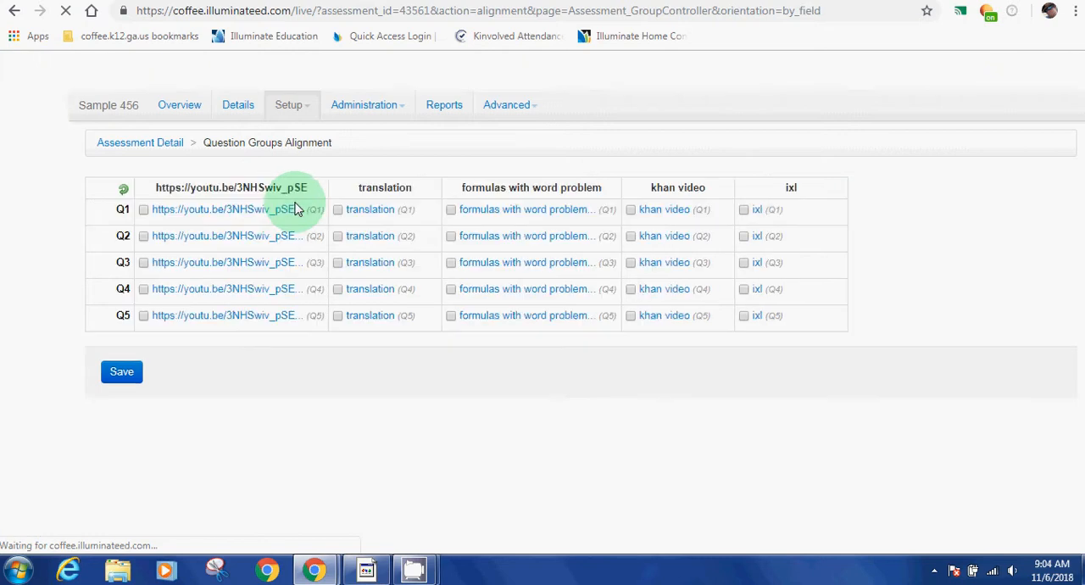
{"action": "left_click_drag", "start_coordinate": [169, 218], "coordinate": [651, 332]}
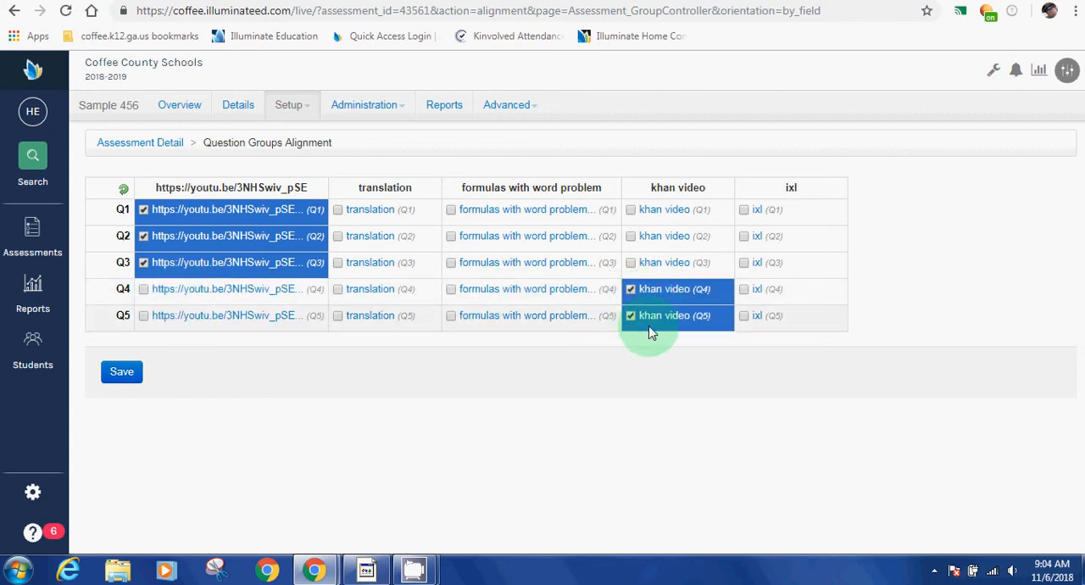
Step: Align Q1, Q3 and Q4 to the ixl group, and Q1 and Q2 to formulas with word problem
{"action": "left_click", "coordinate": [763, 218]}
{"action": "left_click", "coordinate": [760, 265]}
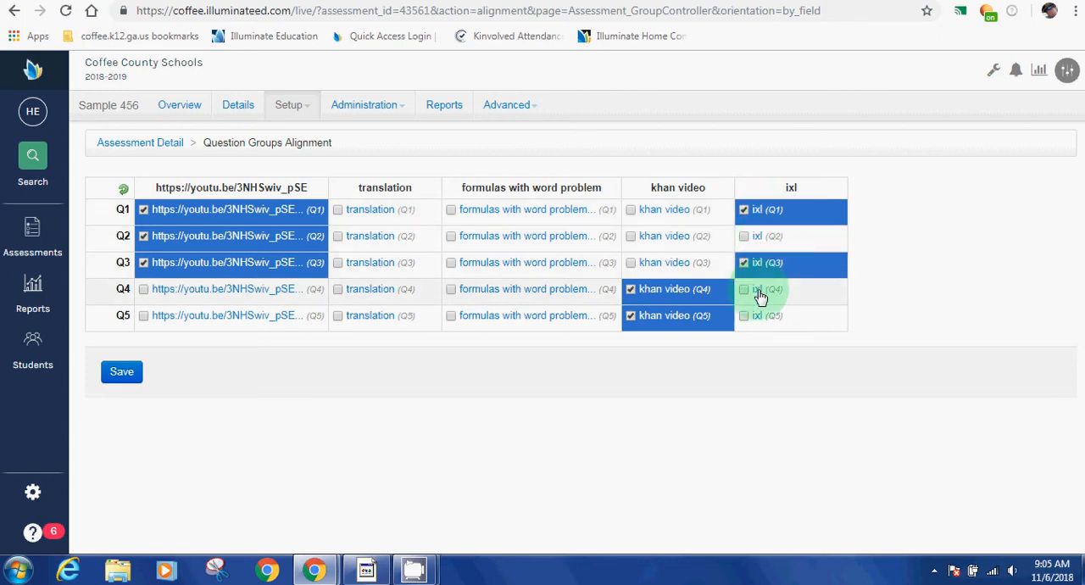
{"action": "left_click", "coordinate": [759, 293]}
{"action": "left_click", "coordinate": [516, 213]}
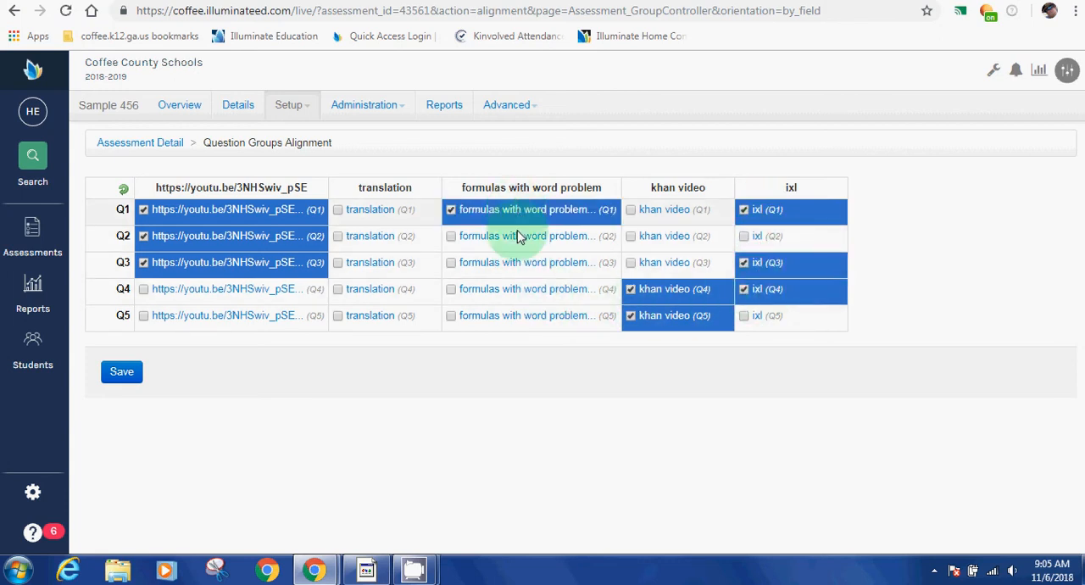
{"action": "left_click", "coordinate": [518, 241]}
Step: Align Q3, Q4 and Q5 to the translation group and save the question group alignment
{"action": "left_click", "coordinate": [373, 263]}
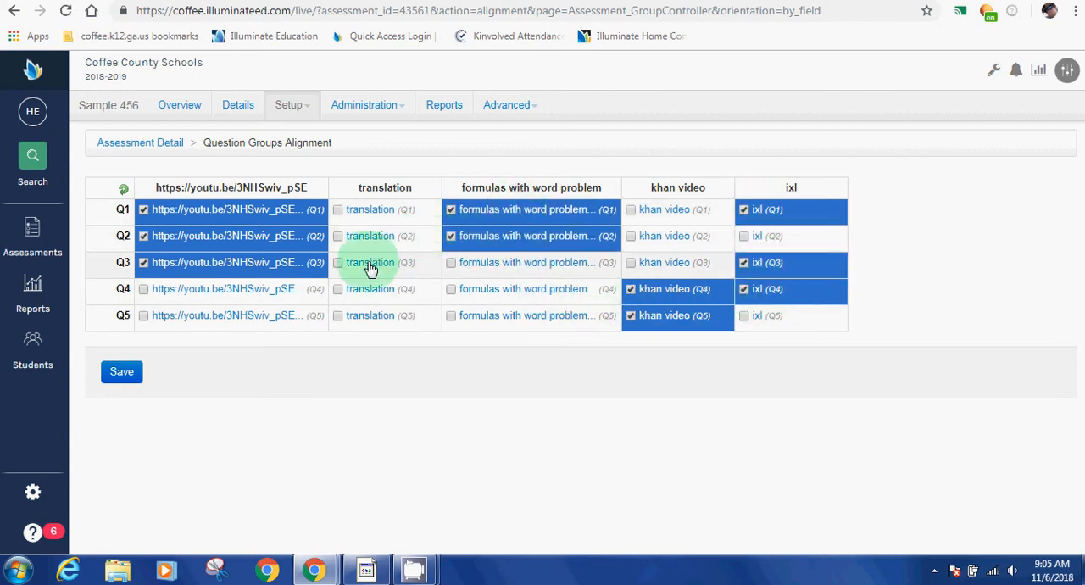
{"action": "left_click", "coordinate": [363, 290]}
{"action": "left_click", "coordinate": [352, 317]}
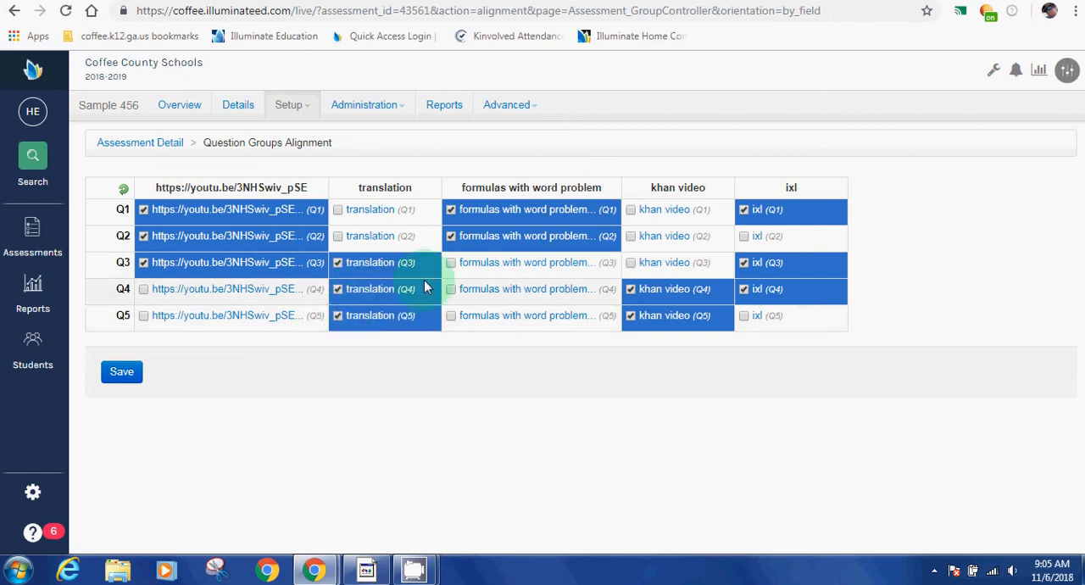
{"action": "left_click", "coordinate": [143, 375]}
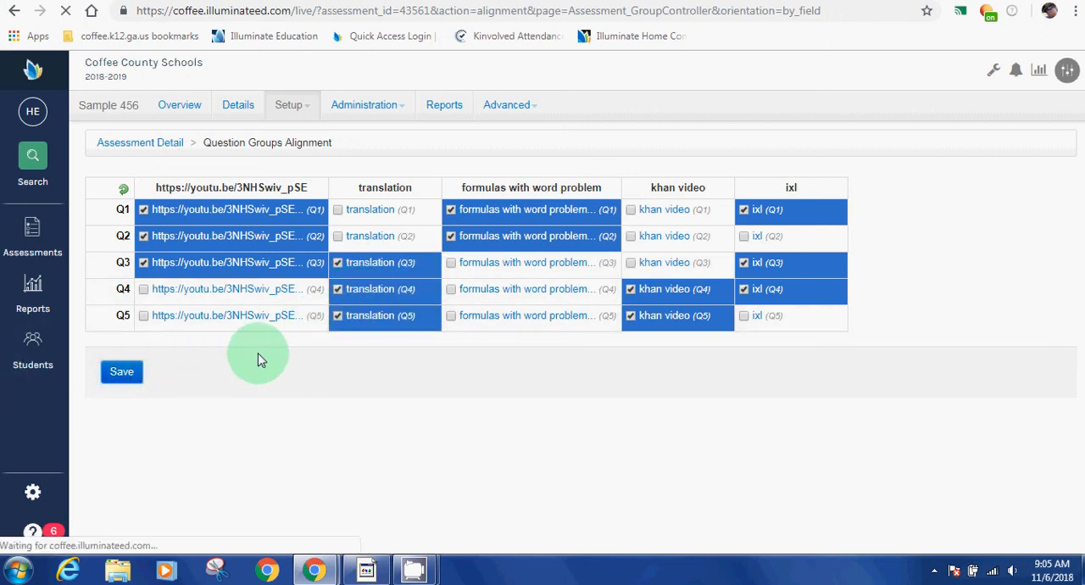
Step: Review the assessment's details, including the answer key, question groups, standards, performance bands and materials
{"action": "left_click", "coordinate": [229, 110]}
{"action": "scroll", "coordinate": [373, 267], "scroll_direction": "down", "scroll_amount": 3}
{"action": "scroll", "coordinate": [383, 272], "scroll_direction": "down", "scroll_amount": 5}
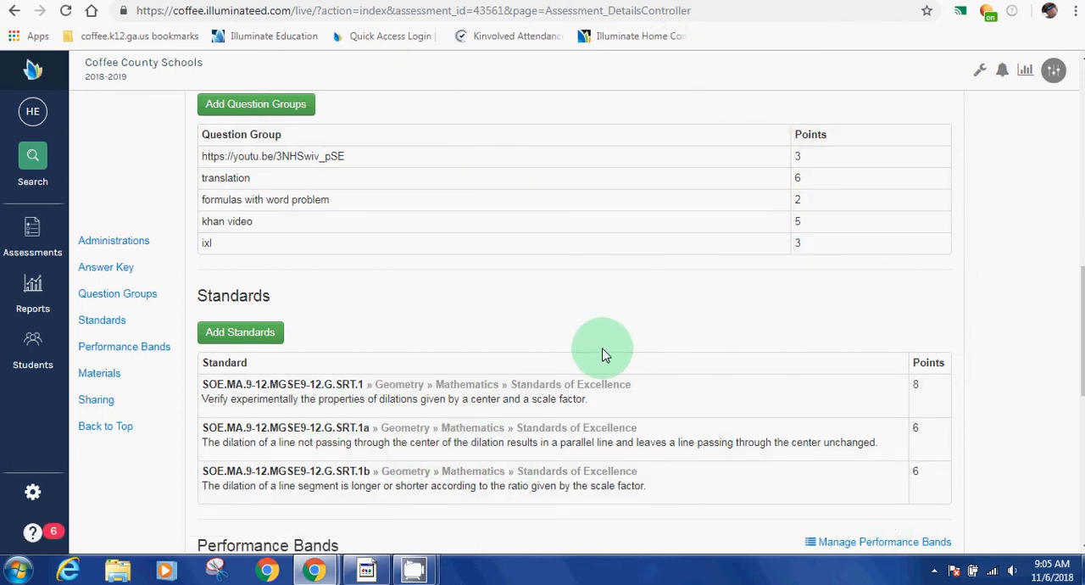
{"action": "scroll", "coordinate": [602, 355], "scroll_direction": "up", "scroll_amount": 7}
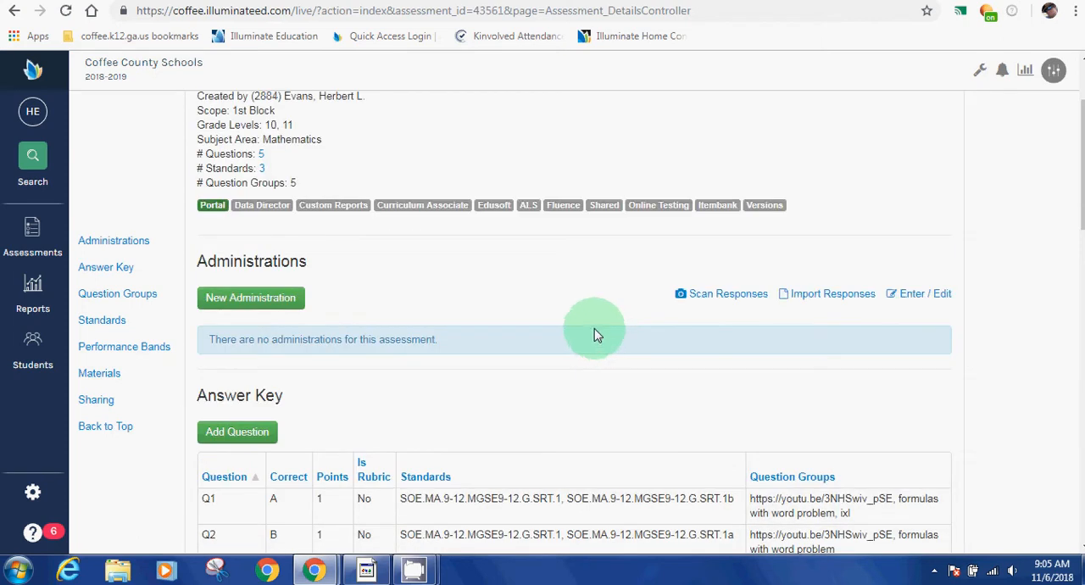
{"action": "scroll", "coordinate": [574, 262], "scroll_direction": "down", "scroll_amount": 10}
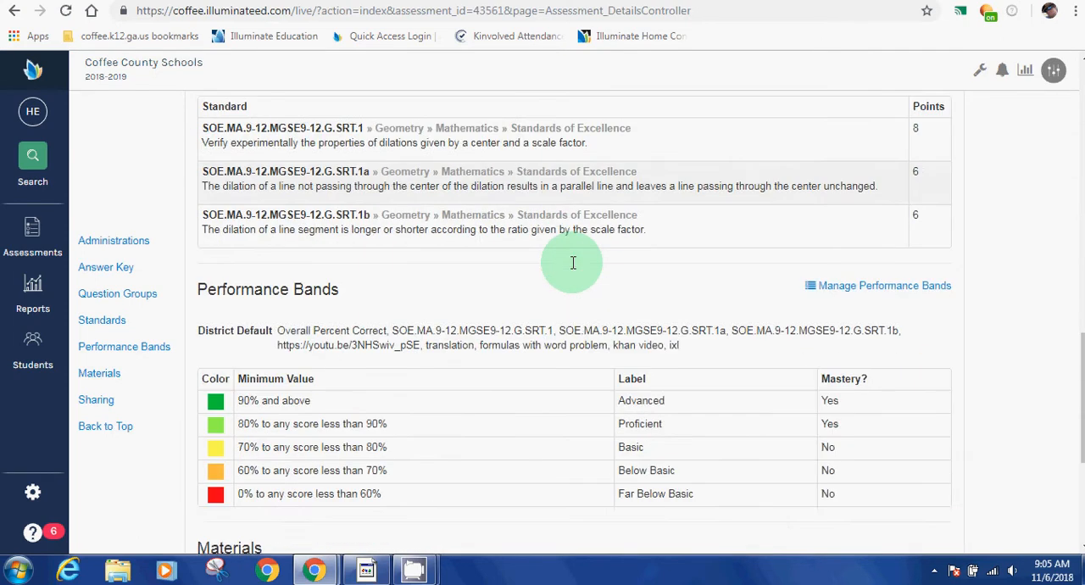
{"action": "scroll", "coordinate": [573, 263], "scroll_direction": "down", "scroll_amount": 2}
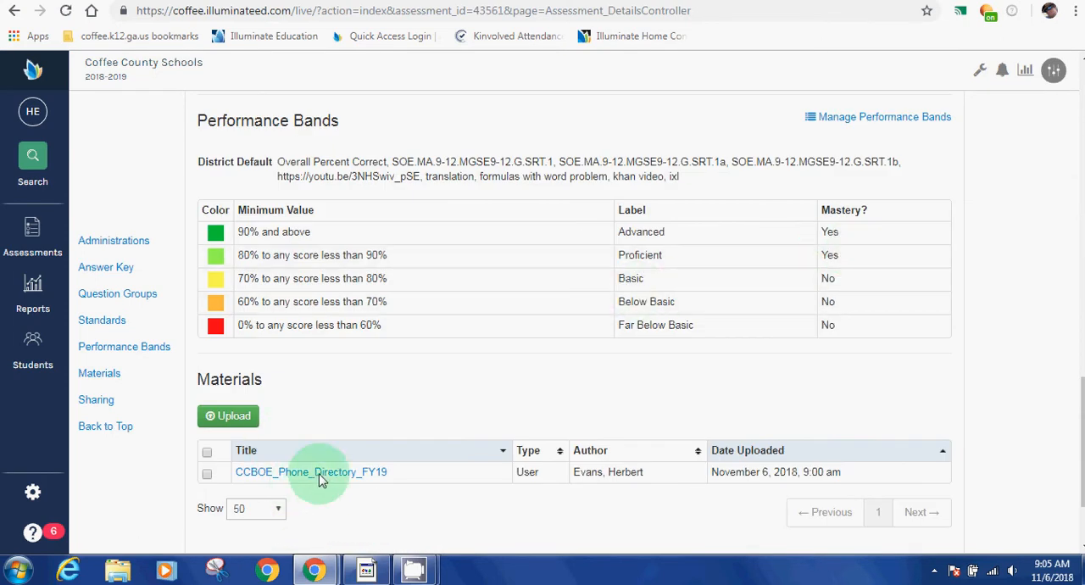
{"action": "scroll", "coordinate": [468, 456], "scroll_direction": "down", "scroll_amount": 1}
{"action": "scroll", "coordinate": [471, 407], "scroll_direction": "up", "scroll_amount": 10}
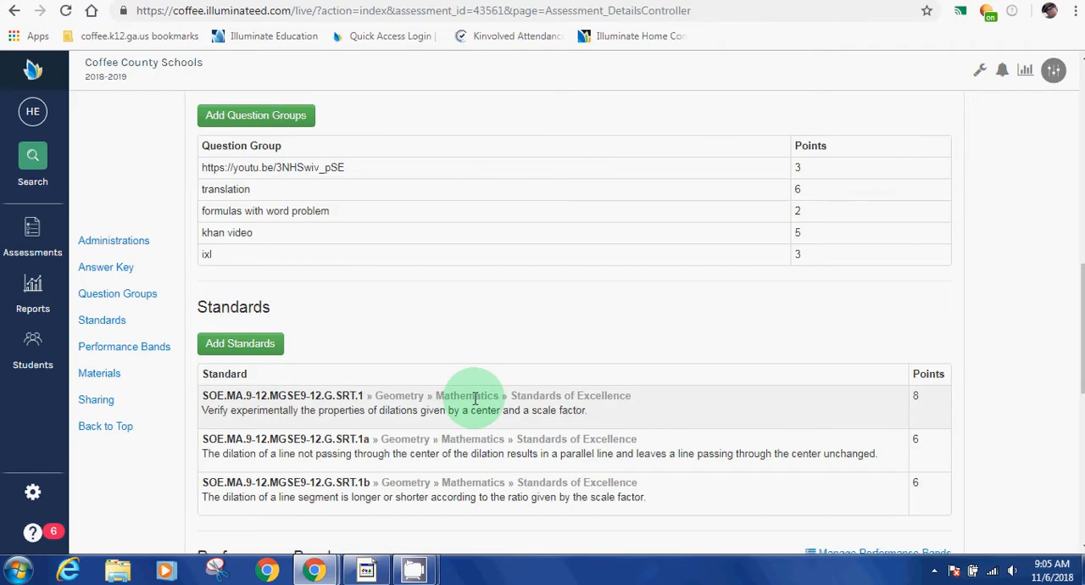
{"action": "scroll", "coordinate": [473, 395], "scroll_direction": "down", "scroll_amount": 3}
{"action": "scroll", "coordinate": [477, 398], "scroll_direction": "up", "scroll_amount": 7}
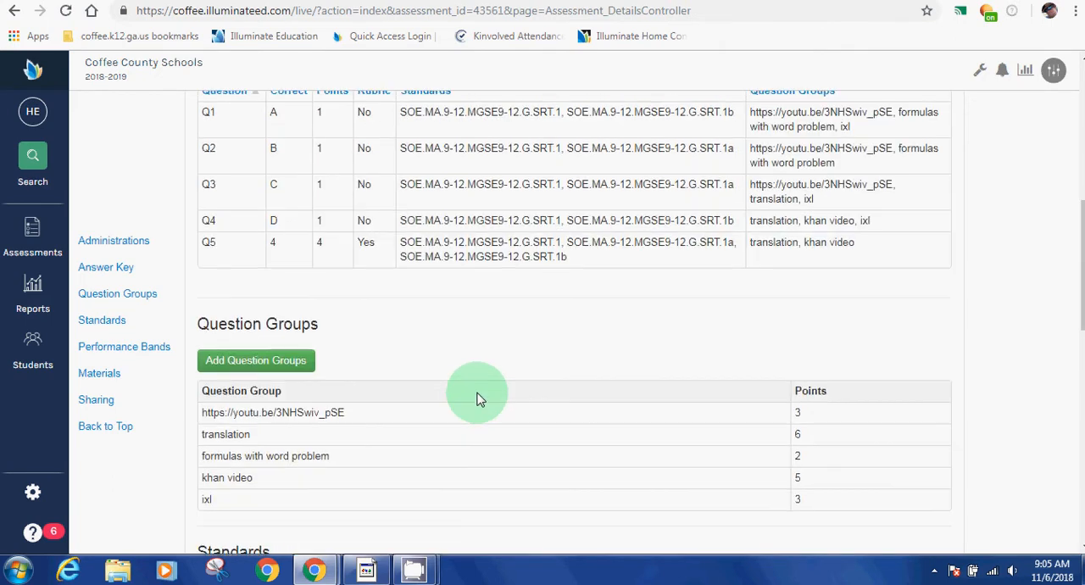
{"action": "scroll", "coordinate": [534, 344], "scroll_direction": "up", "scroll_amount": 3}
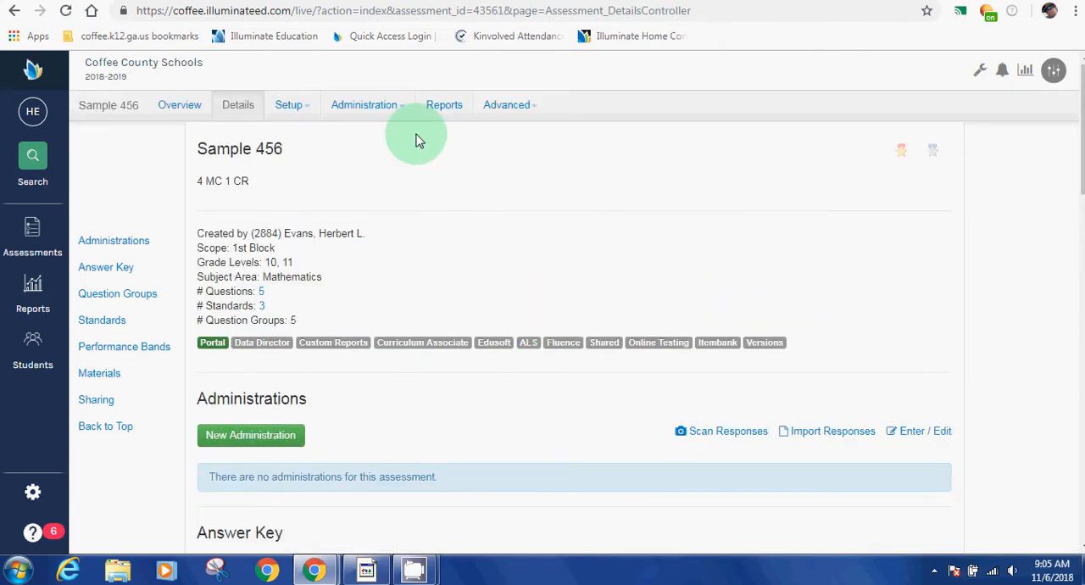
{"action": "left_click", "coordinate": [385, 113]}
{"action": "left_click", "coordinate": [387, 229]}
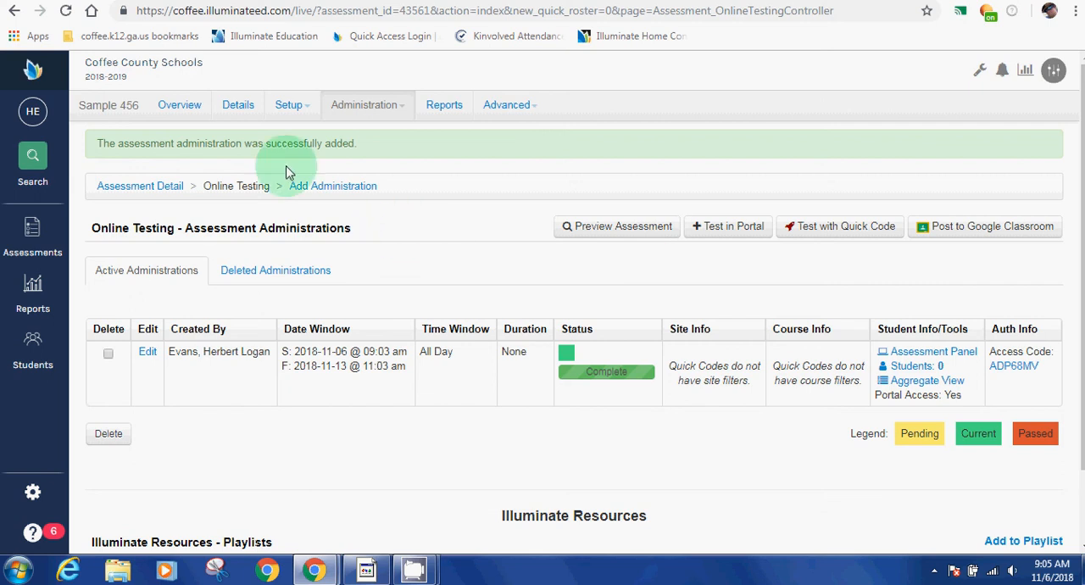
{"action": "left_click", "coordinate": [237, 110]}
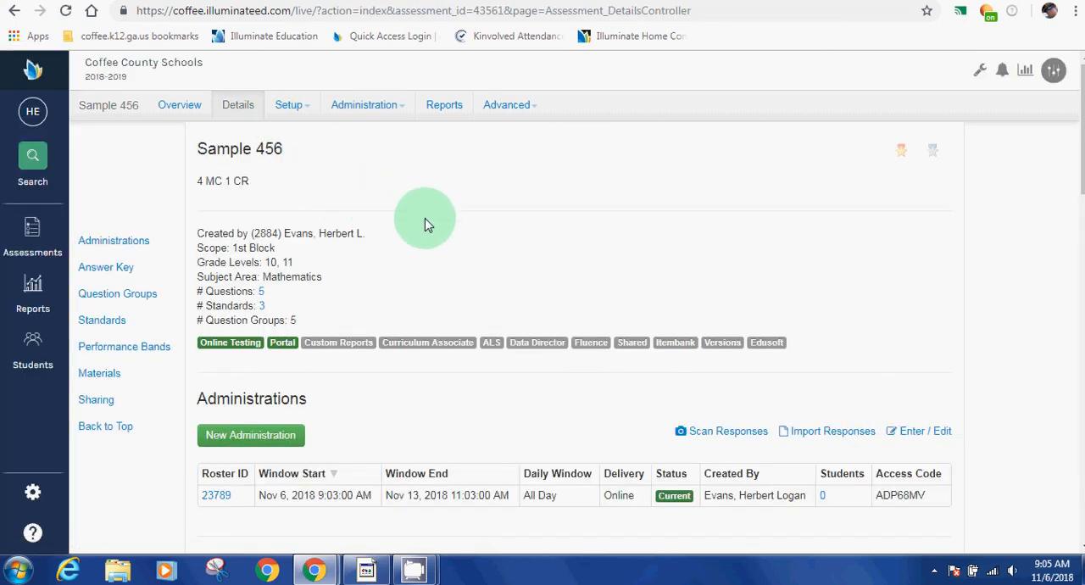